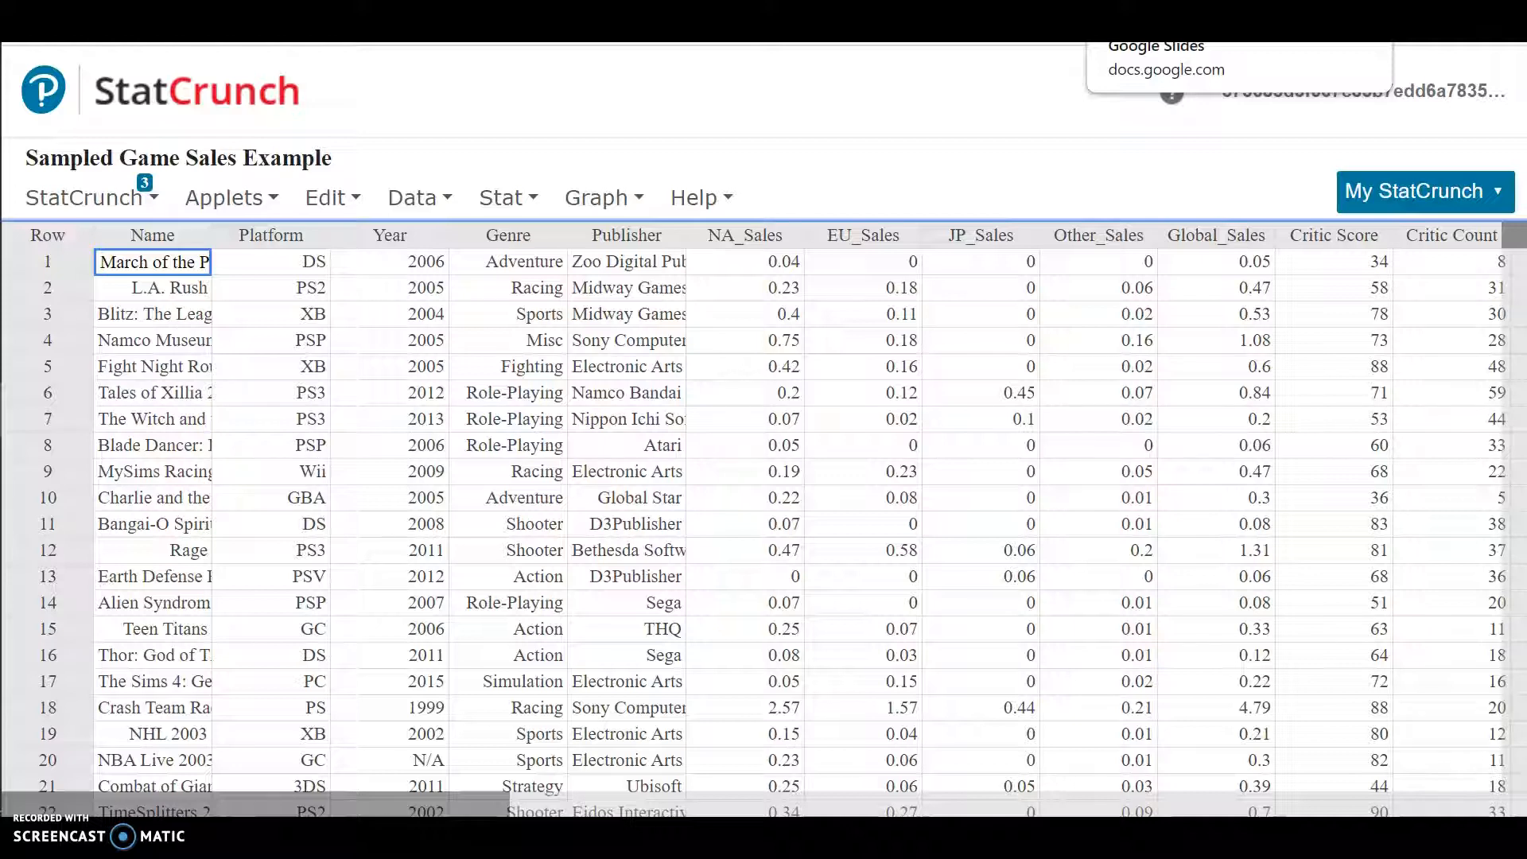
Step: Switch to the STA 261 deck in Google Slides, review the Hypothesis Test Steps slide, and return to StatCrunch
{"action": "left_click", "coordinate": [1161, 4]}
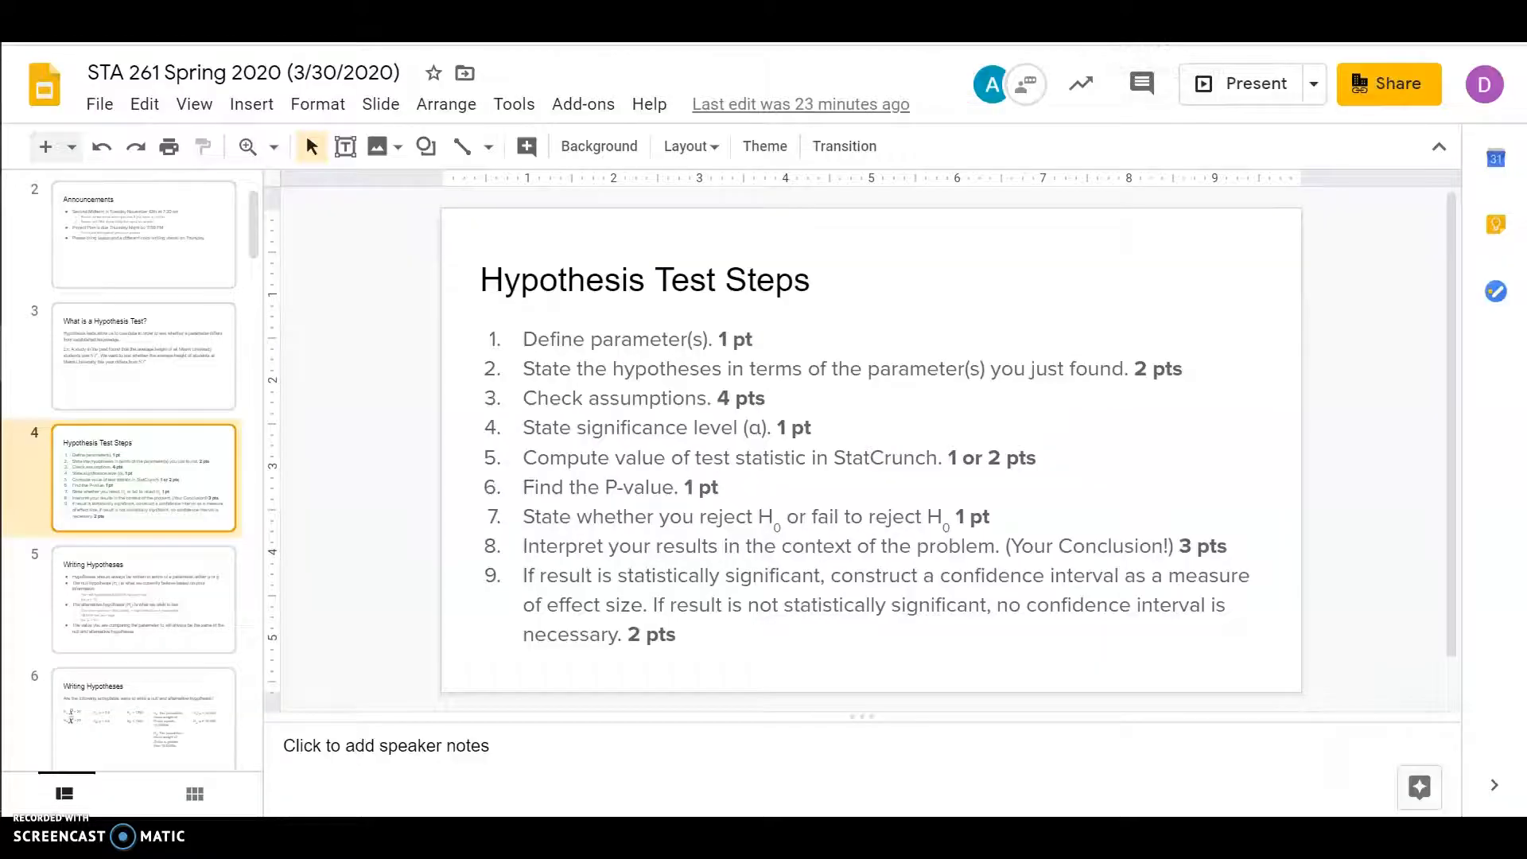
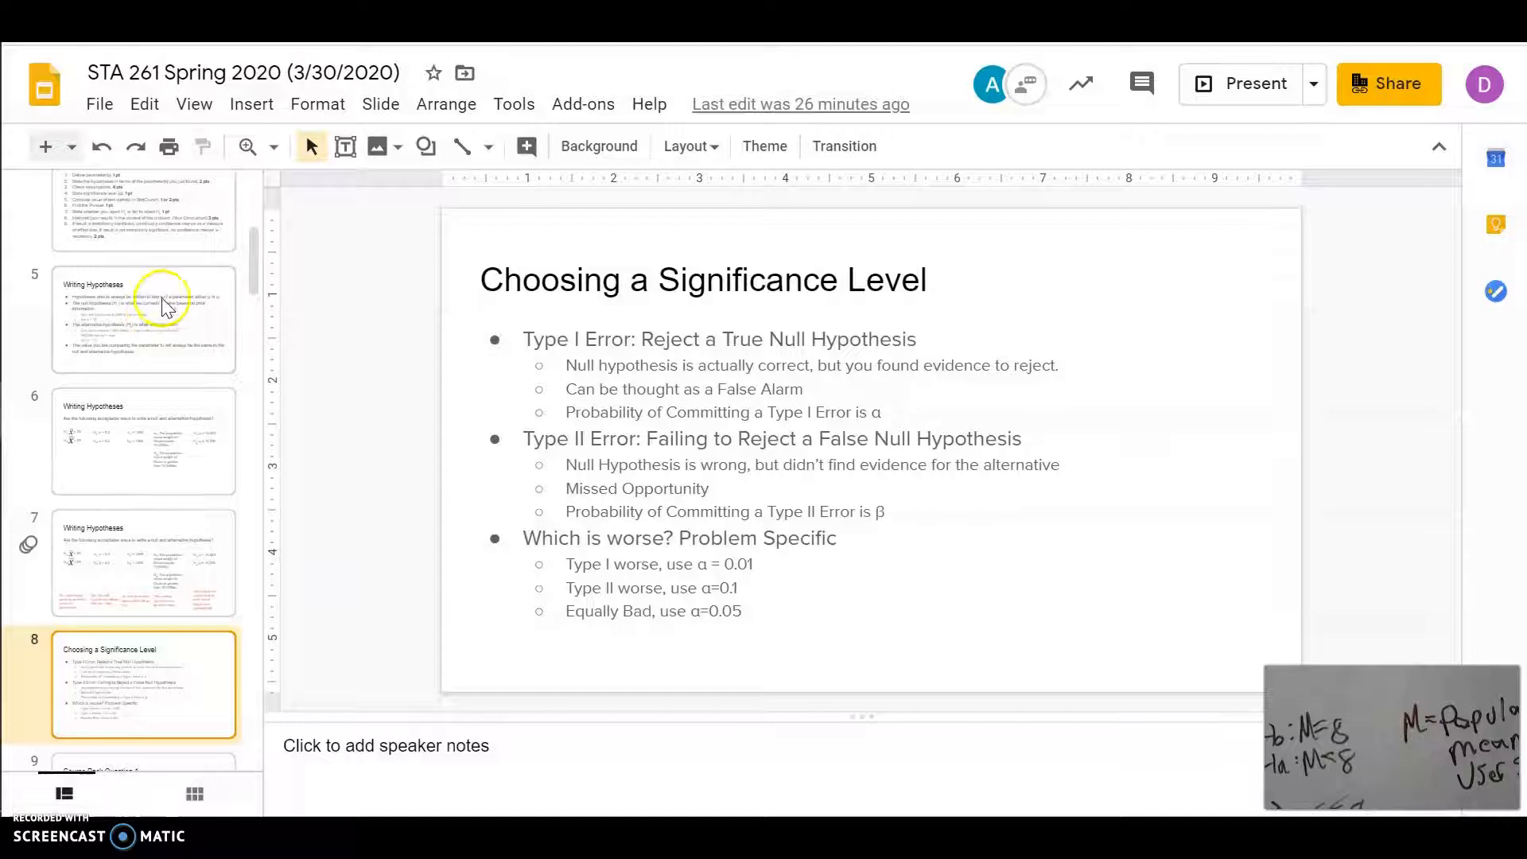
{"action": "left_click", "coordinate": [170, 232]}
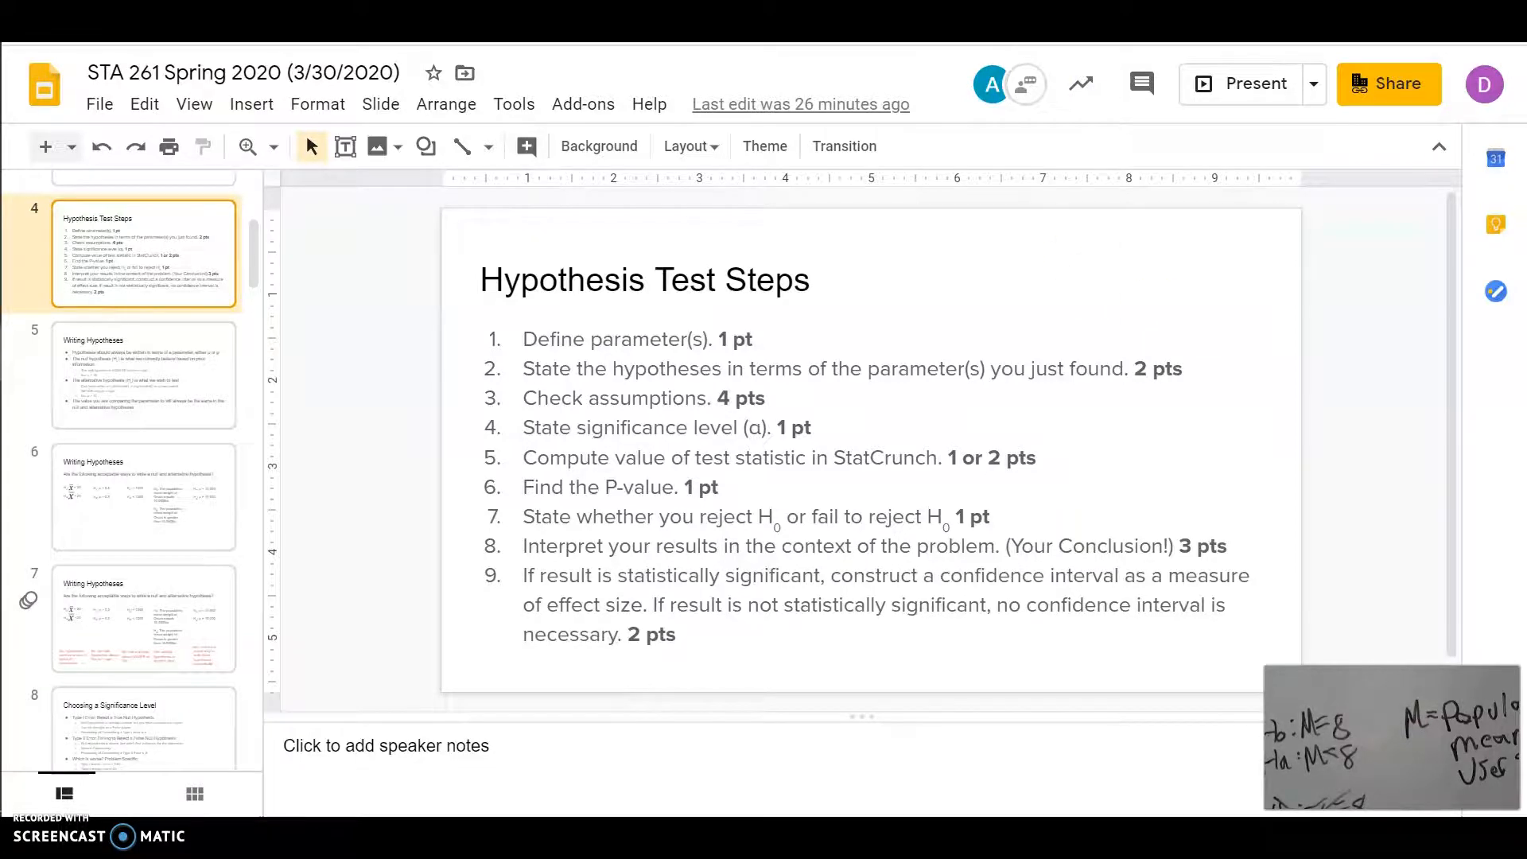
{"action": "left_click", "coordinate": [1089, 24]}
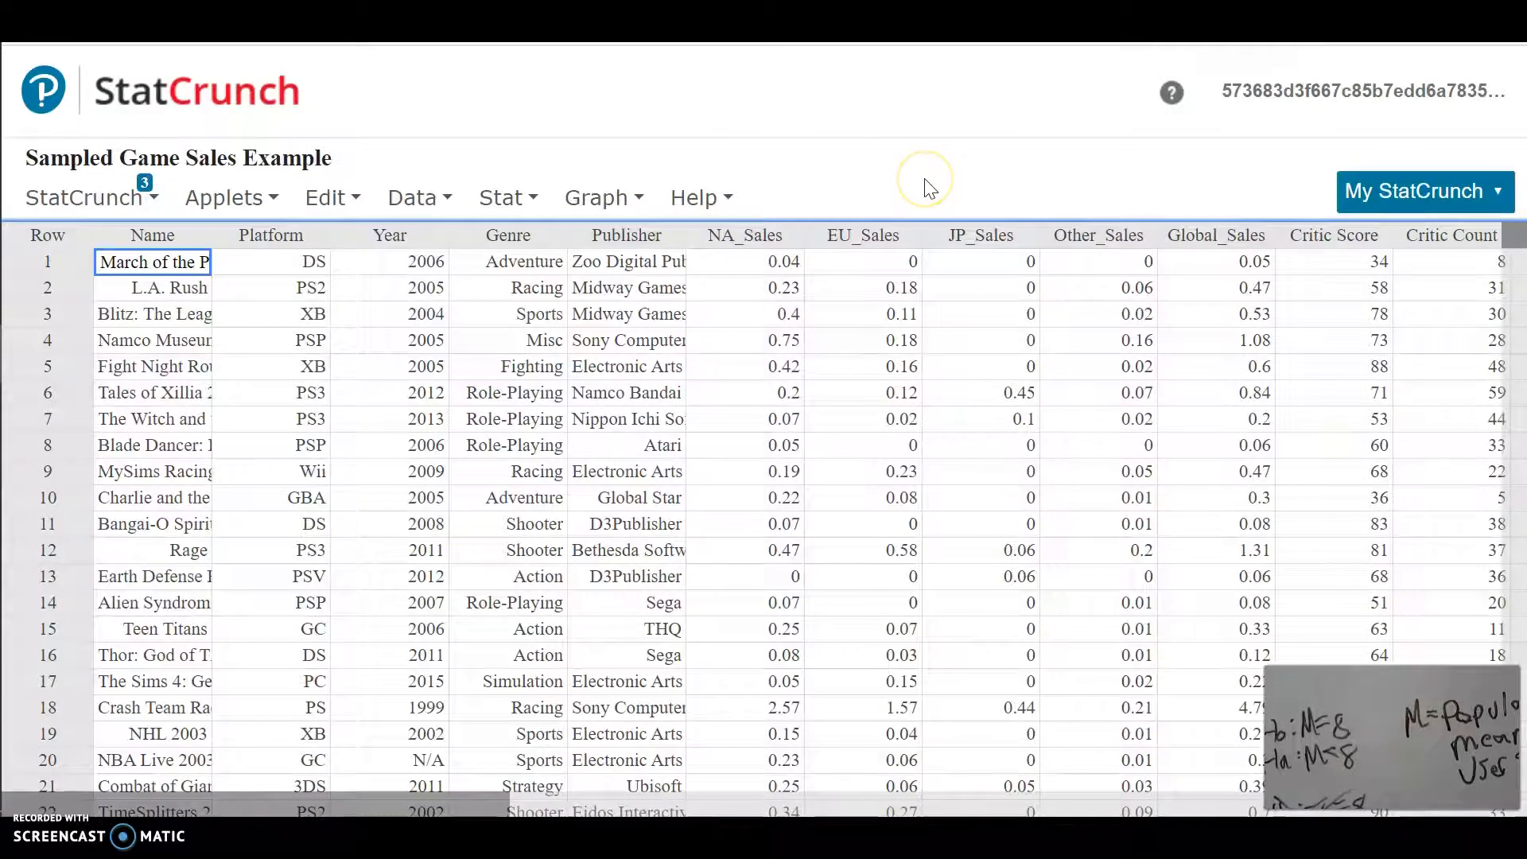
{"action": "left_click", "coordinate": [153, 760]}
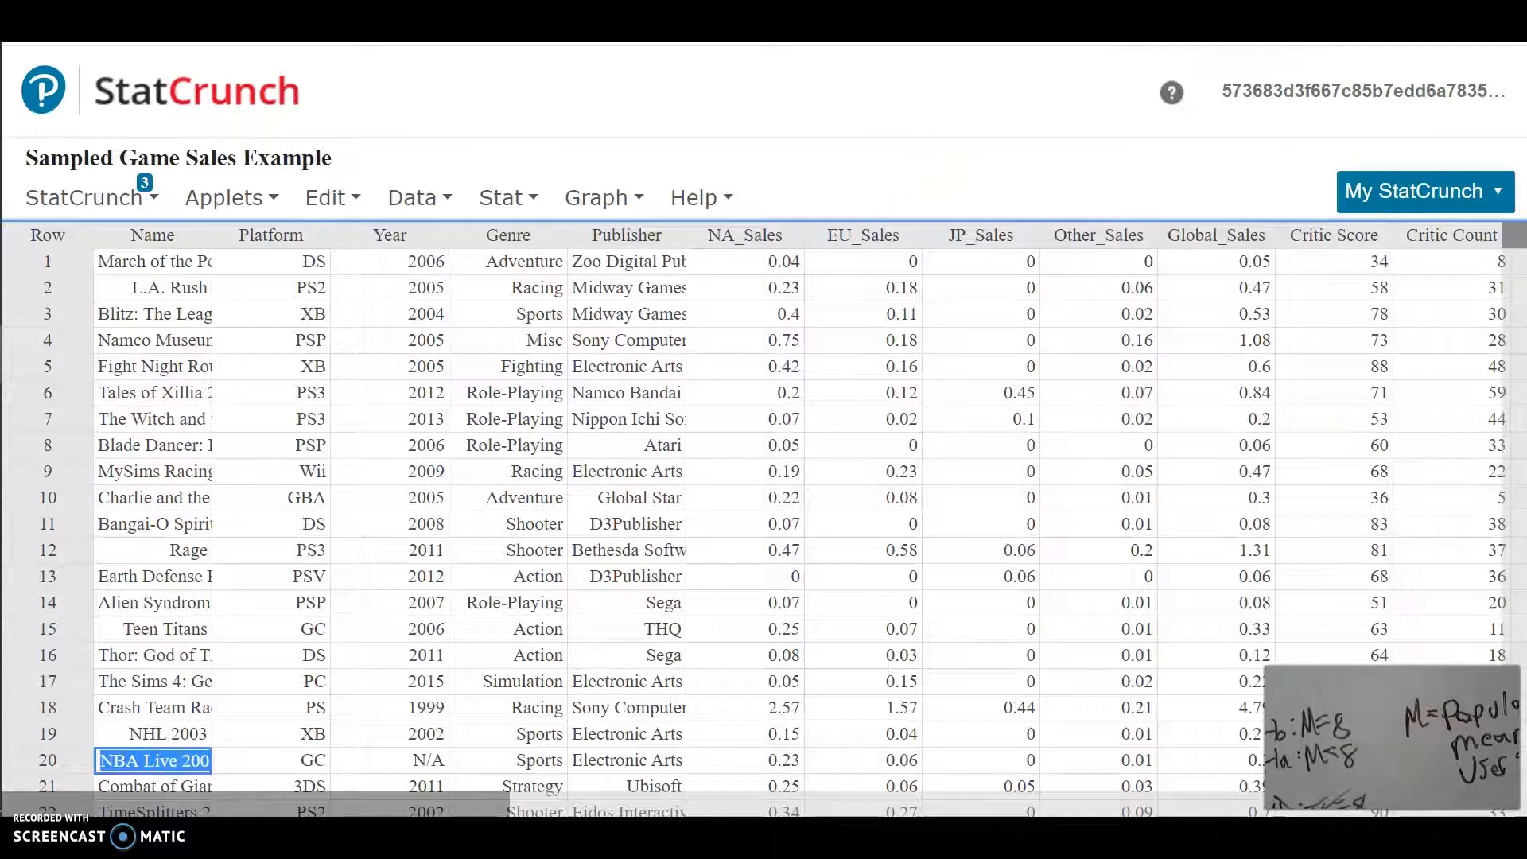
{"action": "left_click", "coordinate": [176, 760]}
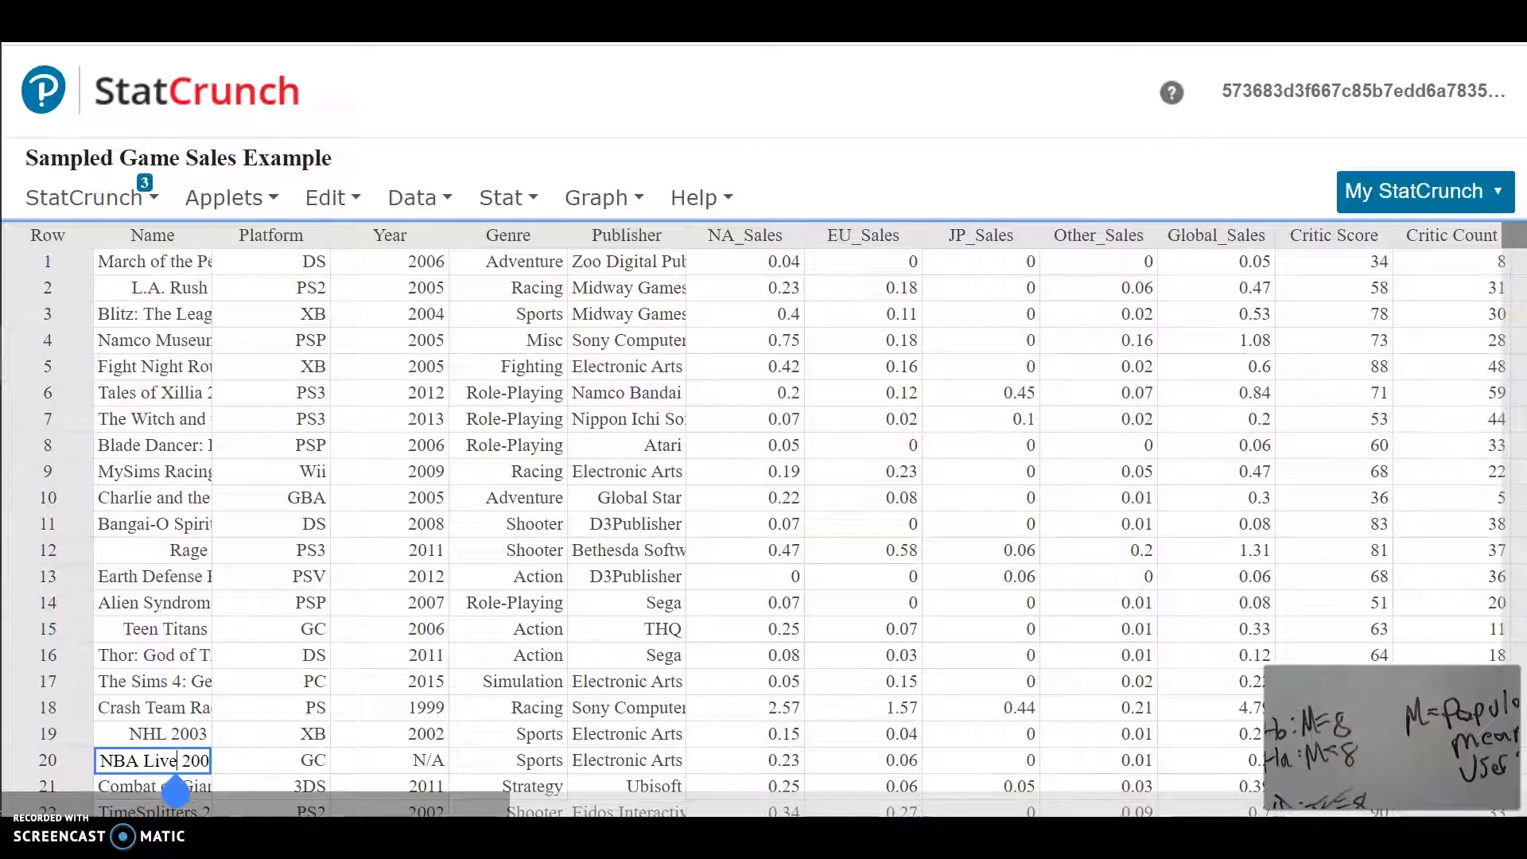
{"action": "double_click", "coordinate": [176, 760]}
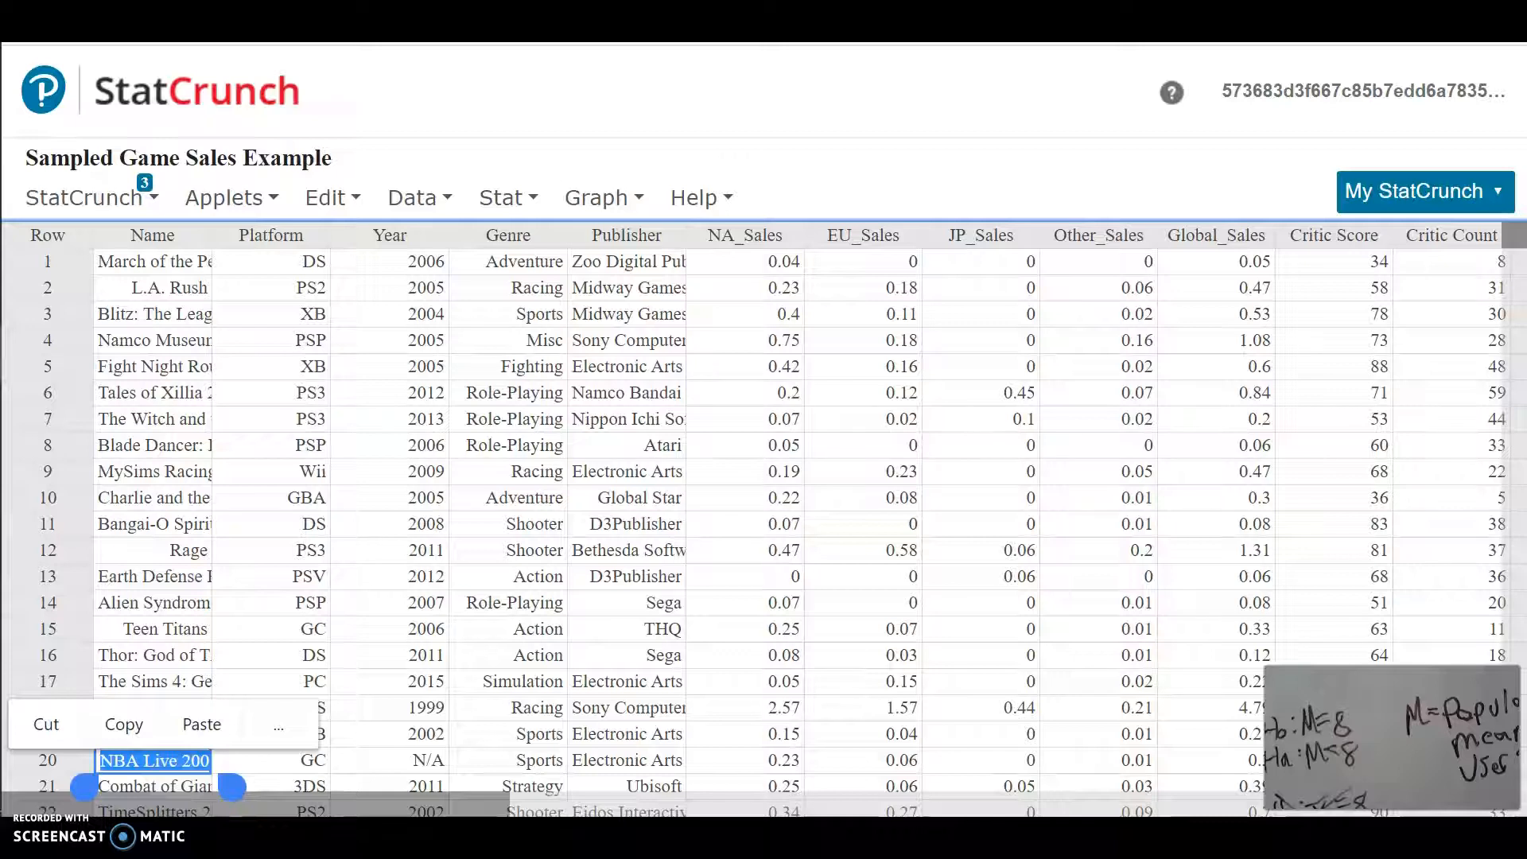
{"action": "left_click", "coordinate": [176, 760]}
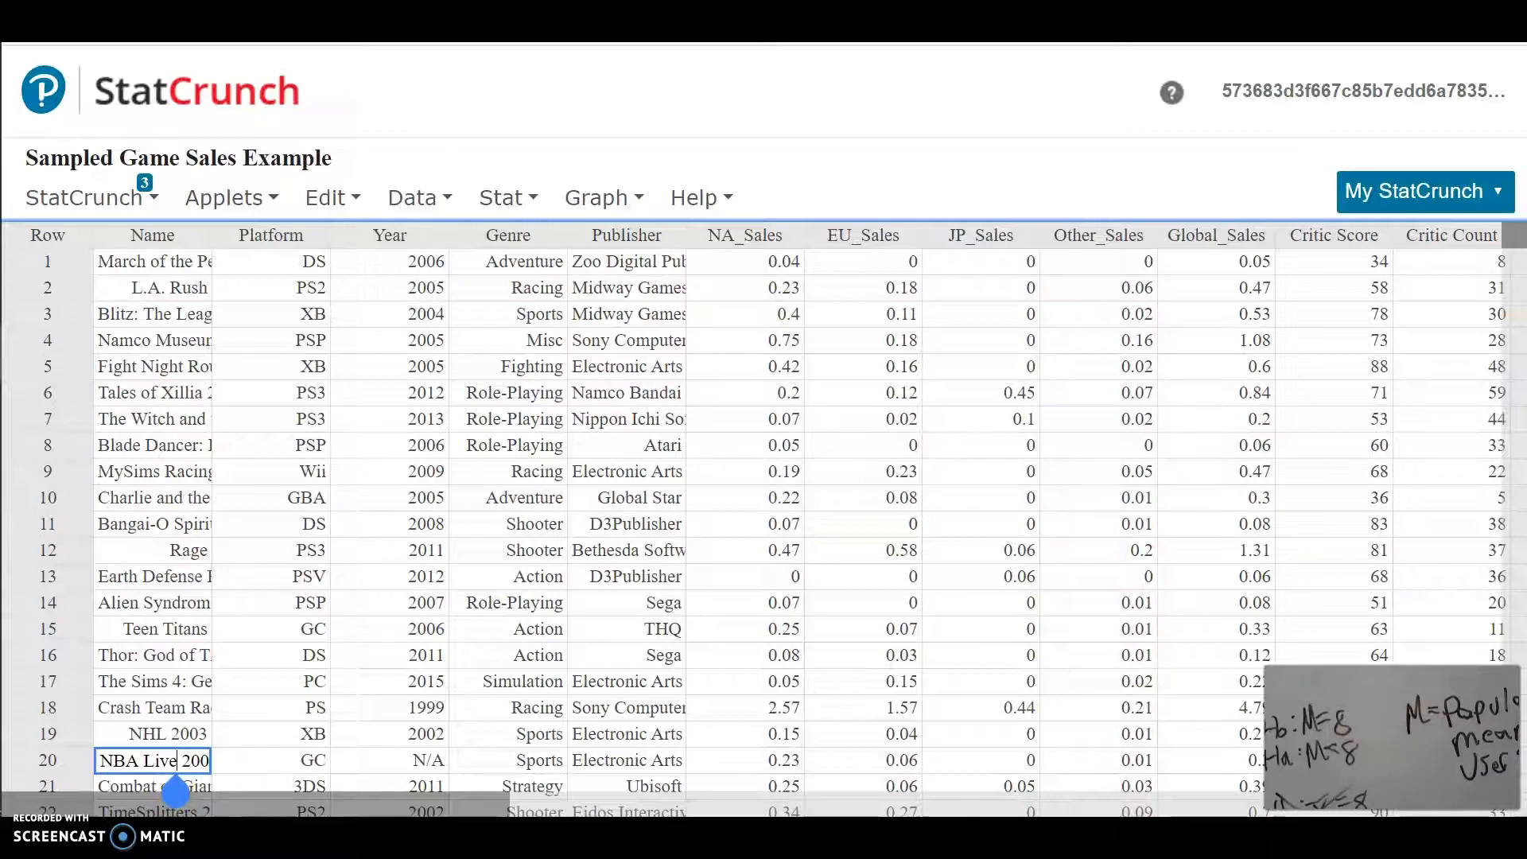
{"action": "left_click", "coordinate": [176, 760]}
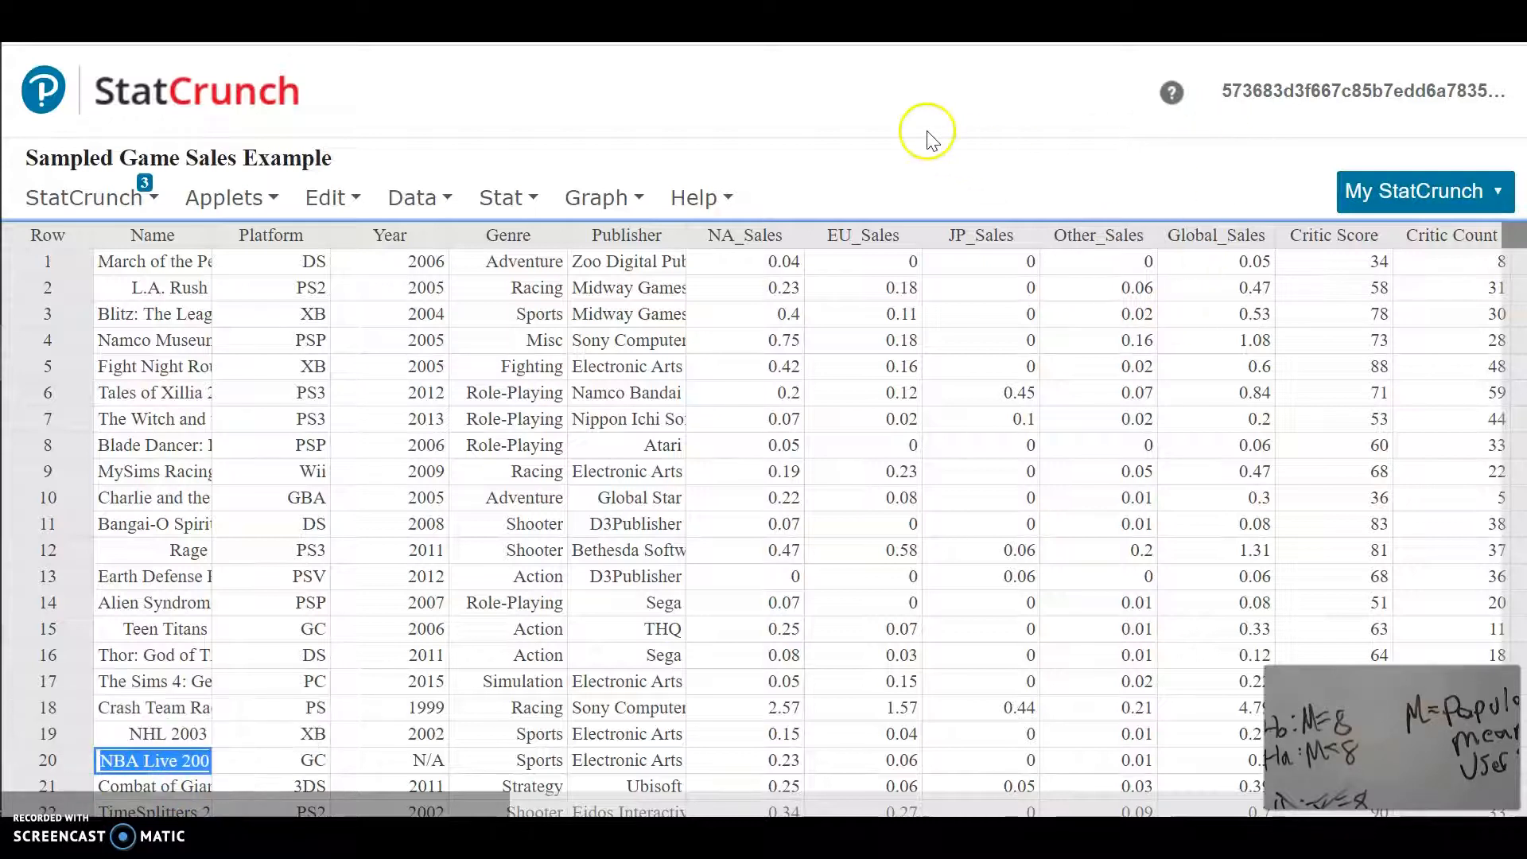
{"action": "left_click", "coordinate": [176, 760]}
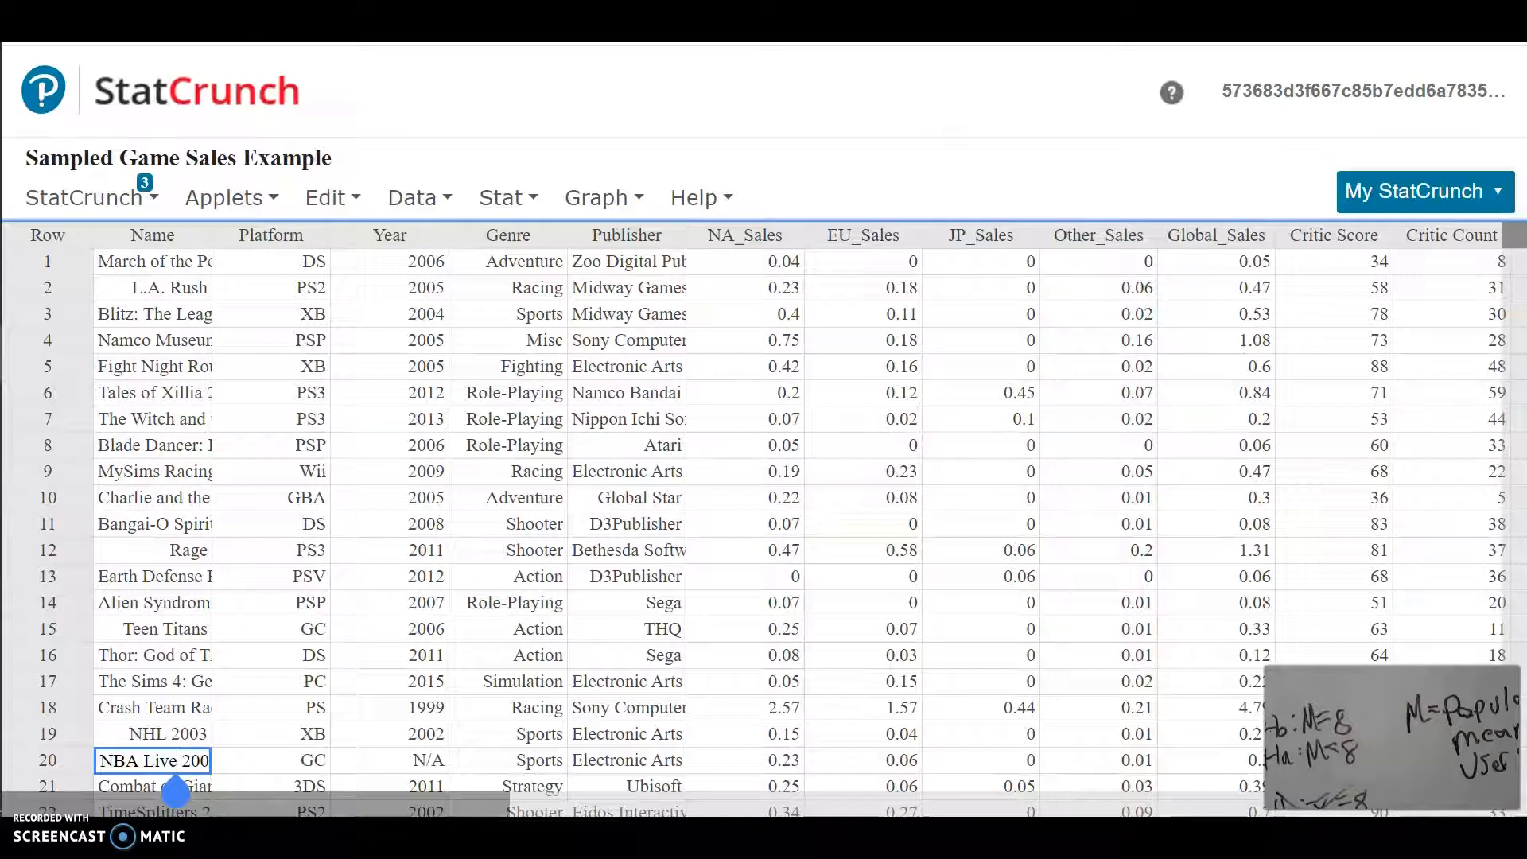
{"action": "left_click", "coordinate": [905, 84]}
Step: Switch back to Google Slides and review the Hypothesis Test Steps slide in both the grid overview and the slide editor
{"action": "left_click", "coordinate": [1024, 43]}
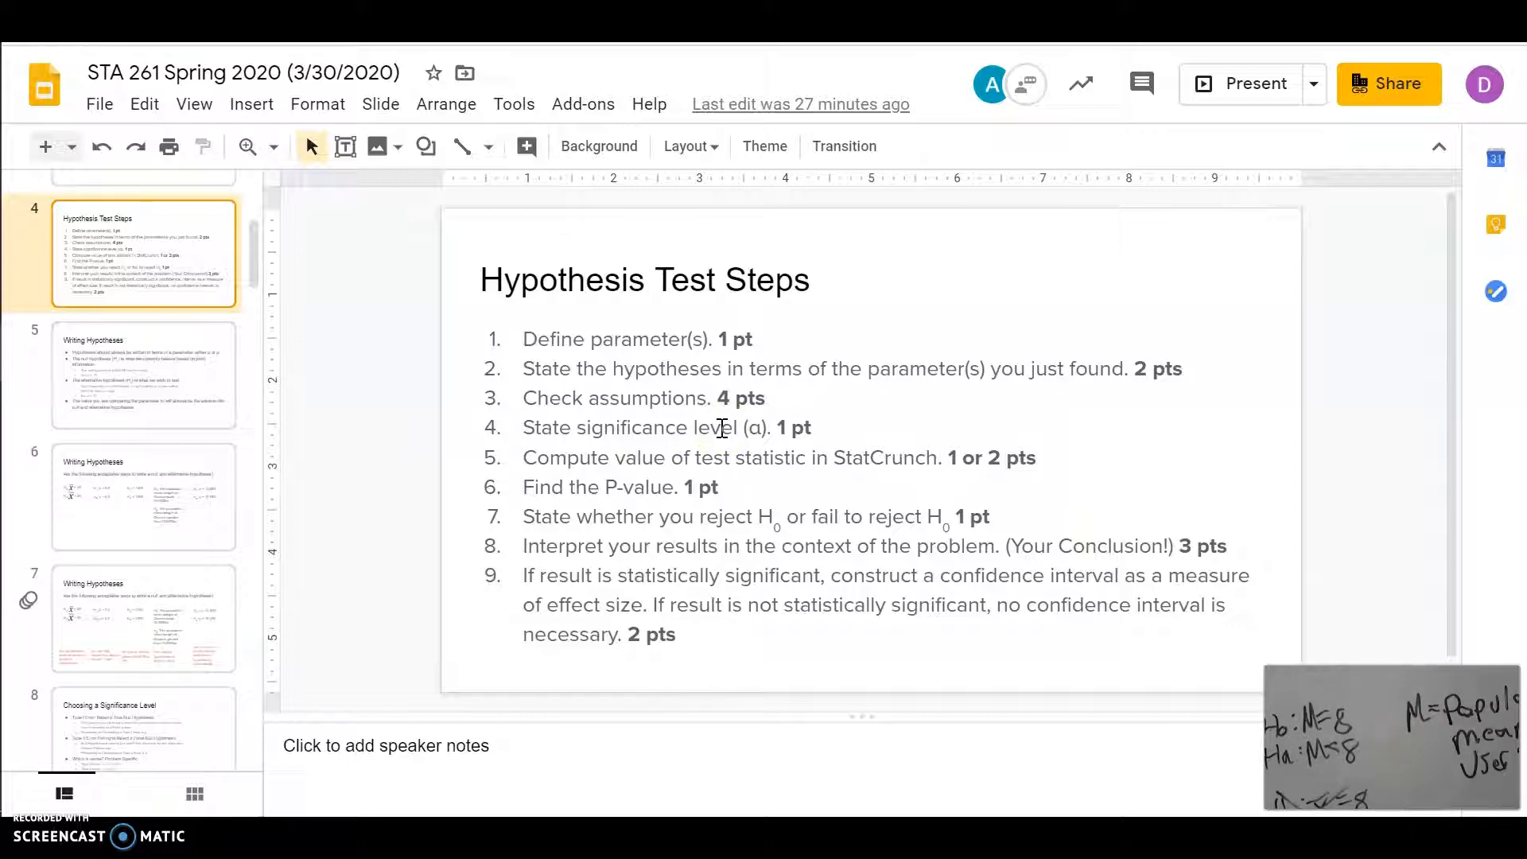
{"action": "left_click", "coordinate": [195, 793]}
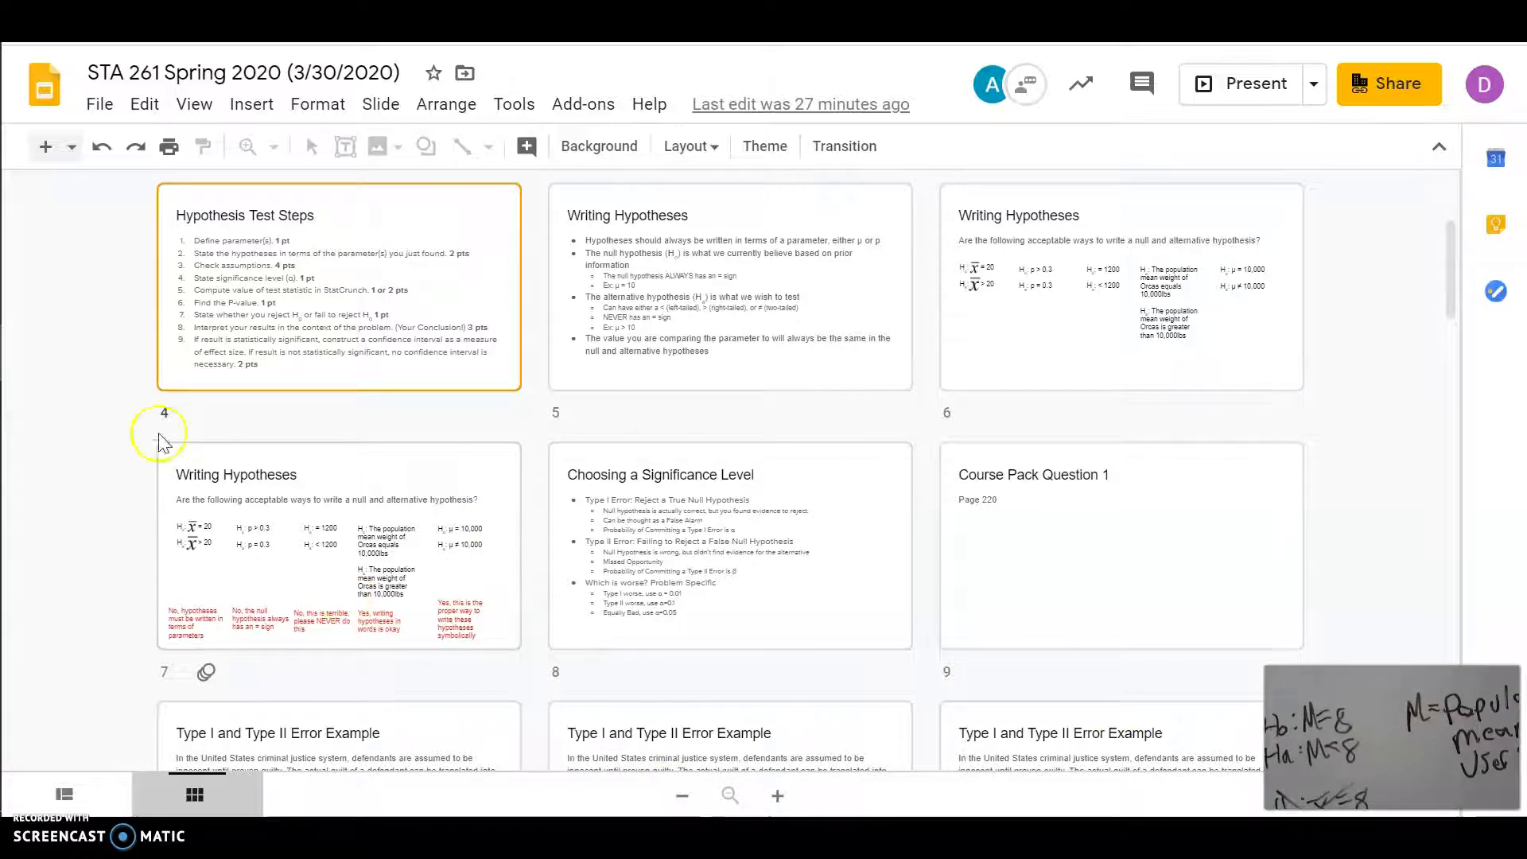
{"action": "double_click", "coordinate": [366, 302]}
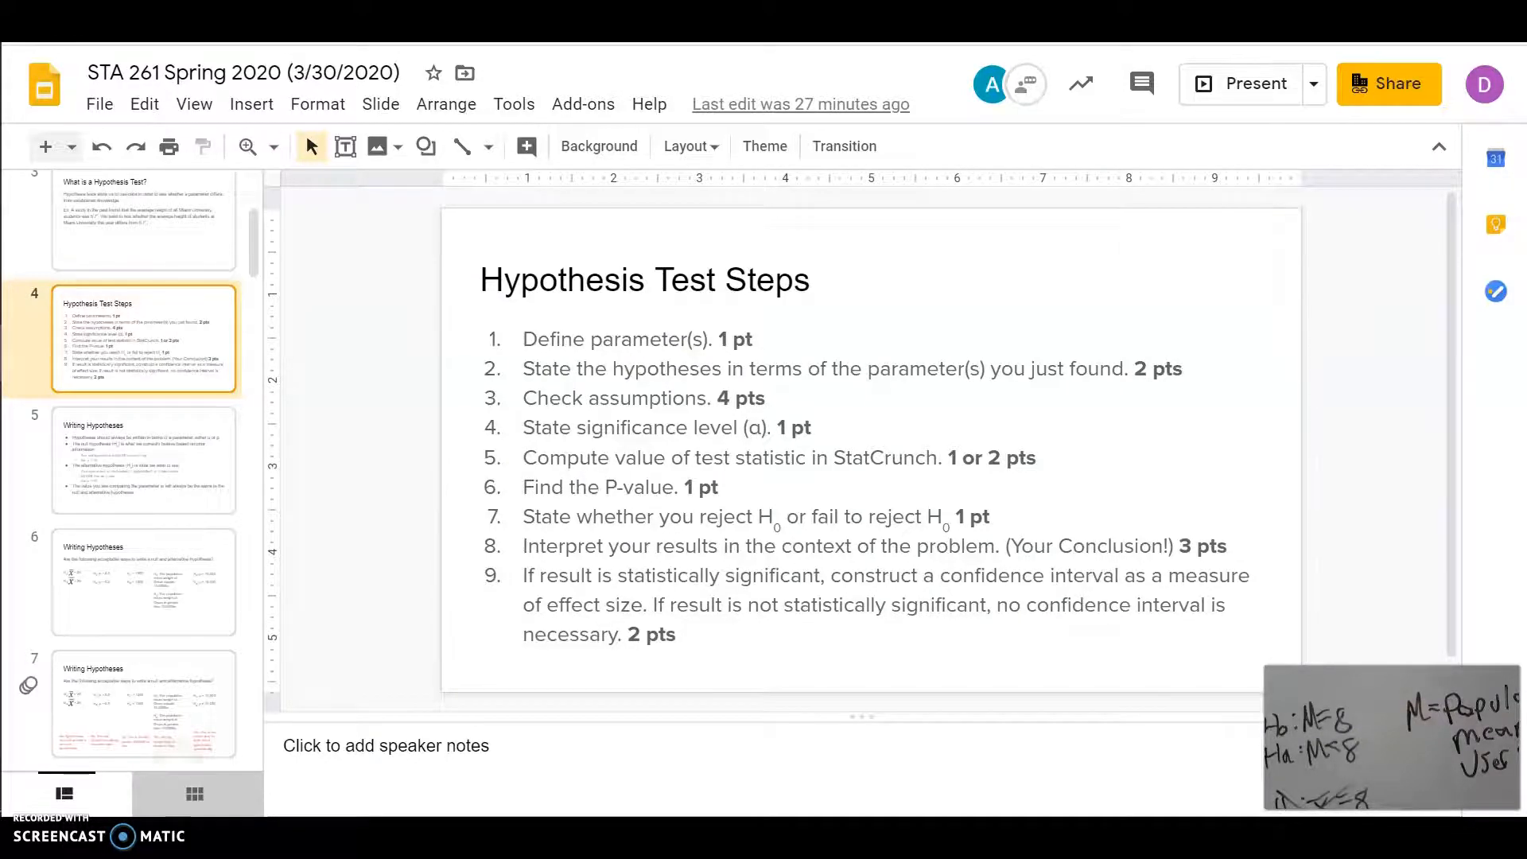
{"action": "left_click", "coordinate": [195, 793]}
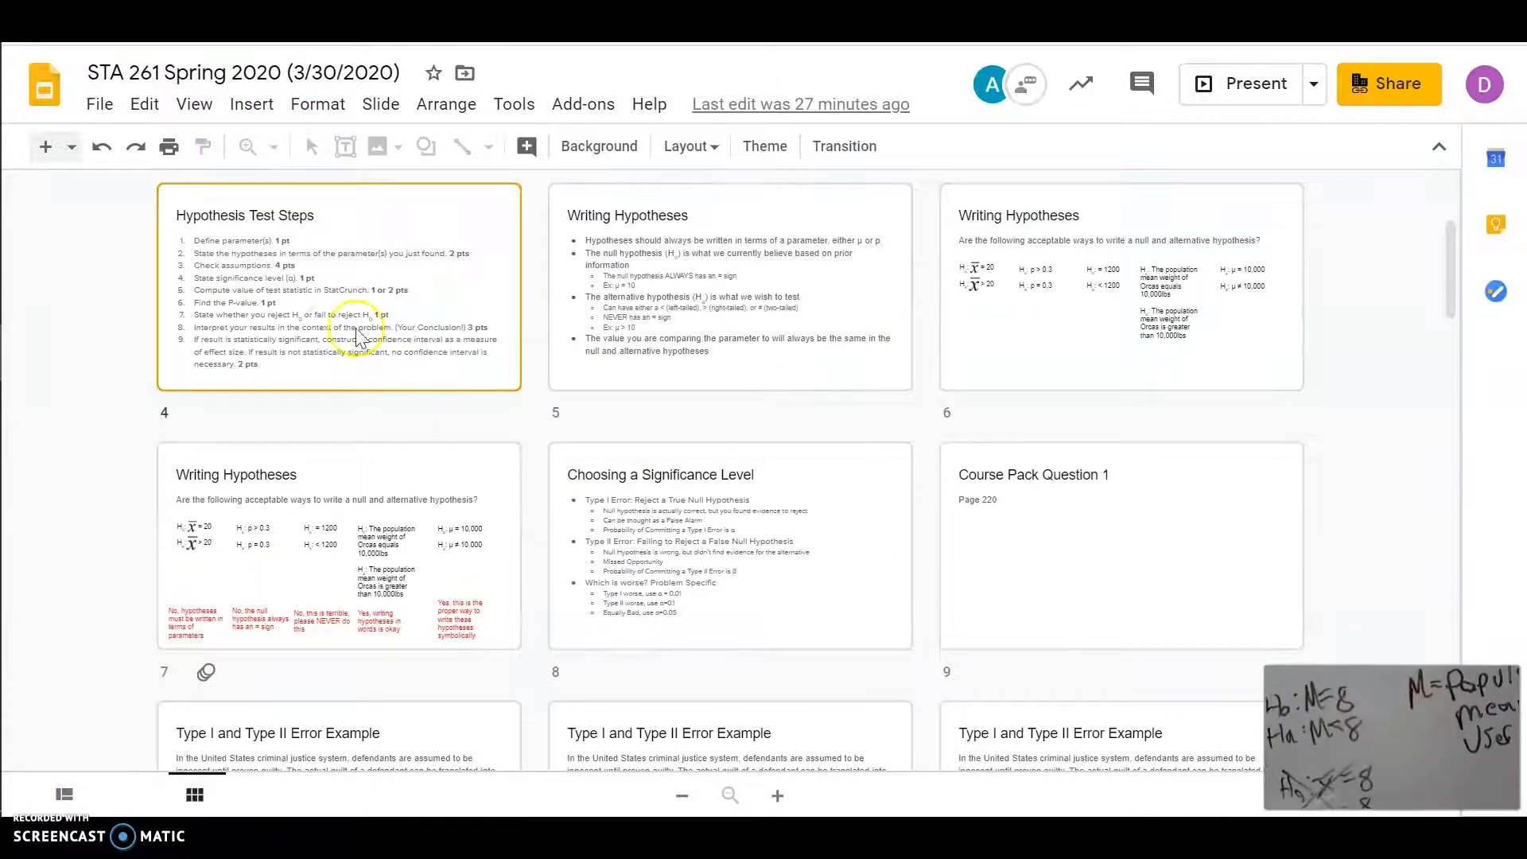
{"action": "double_click", "coordinate": [296, 294]}
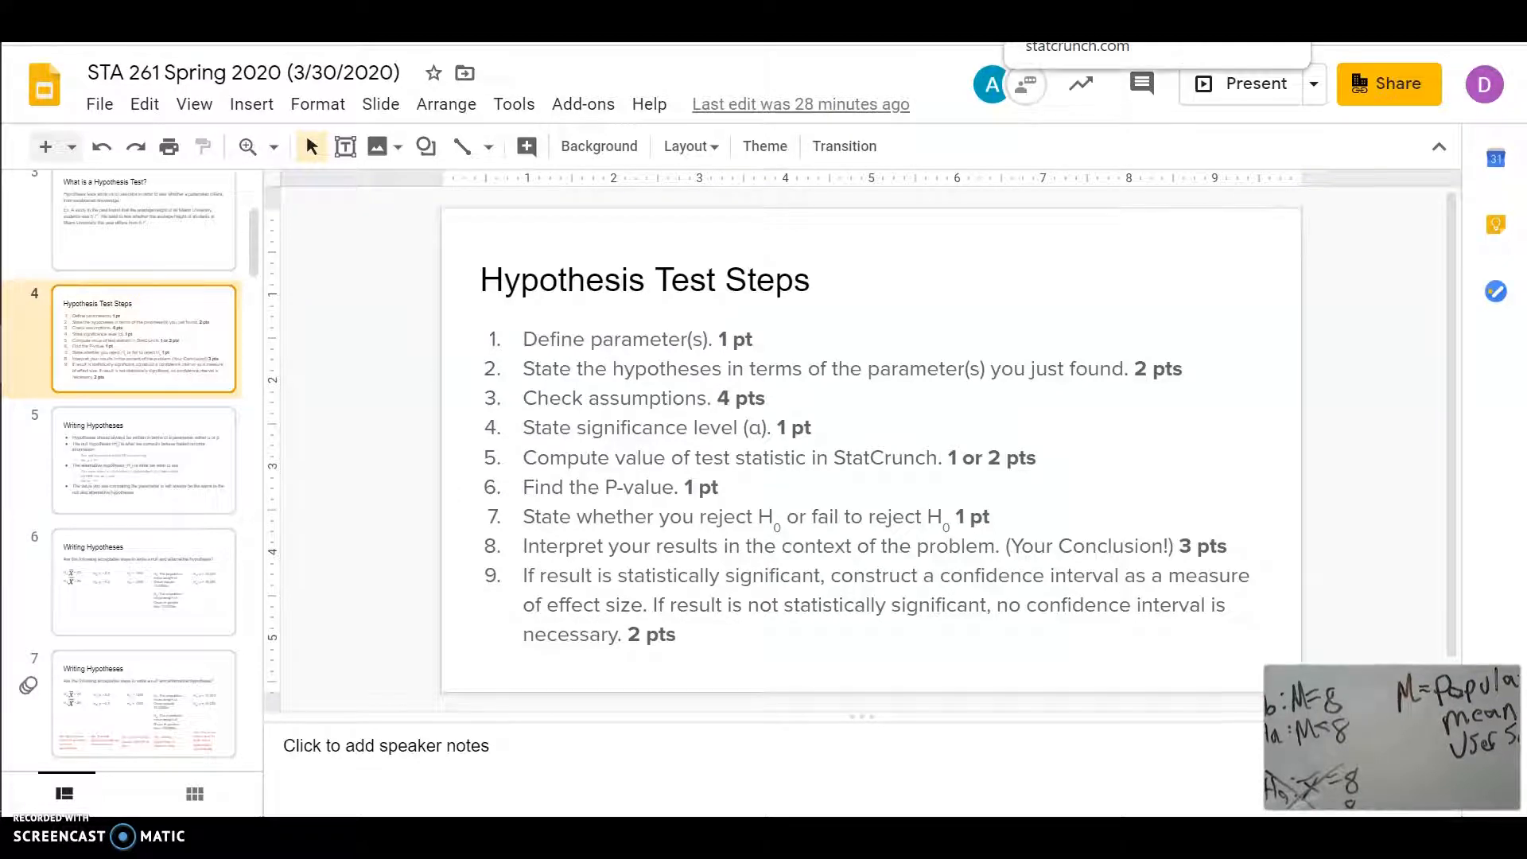
Step: Switch to StatCrunch and open a one-sample T procedure with data for the Sampled Game Sales Example
{"action": "left_click", "coordinate": [1074, 24]}
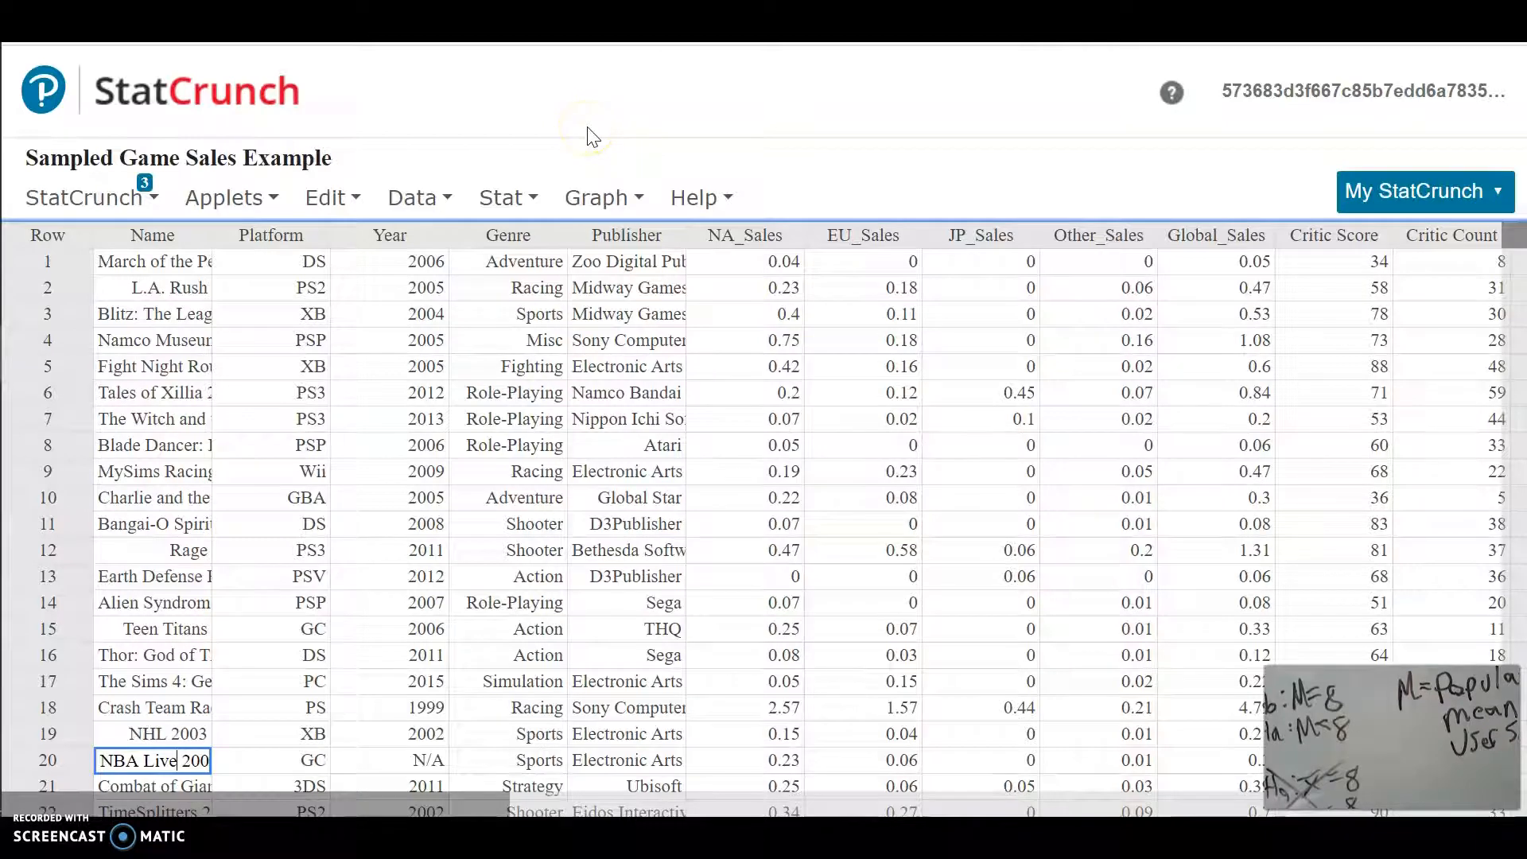
{"action": "left_click", "coordinate": [507, 199]}
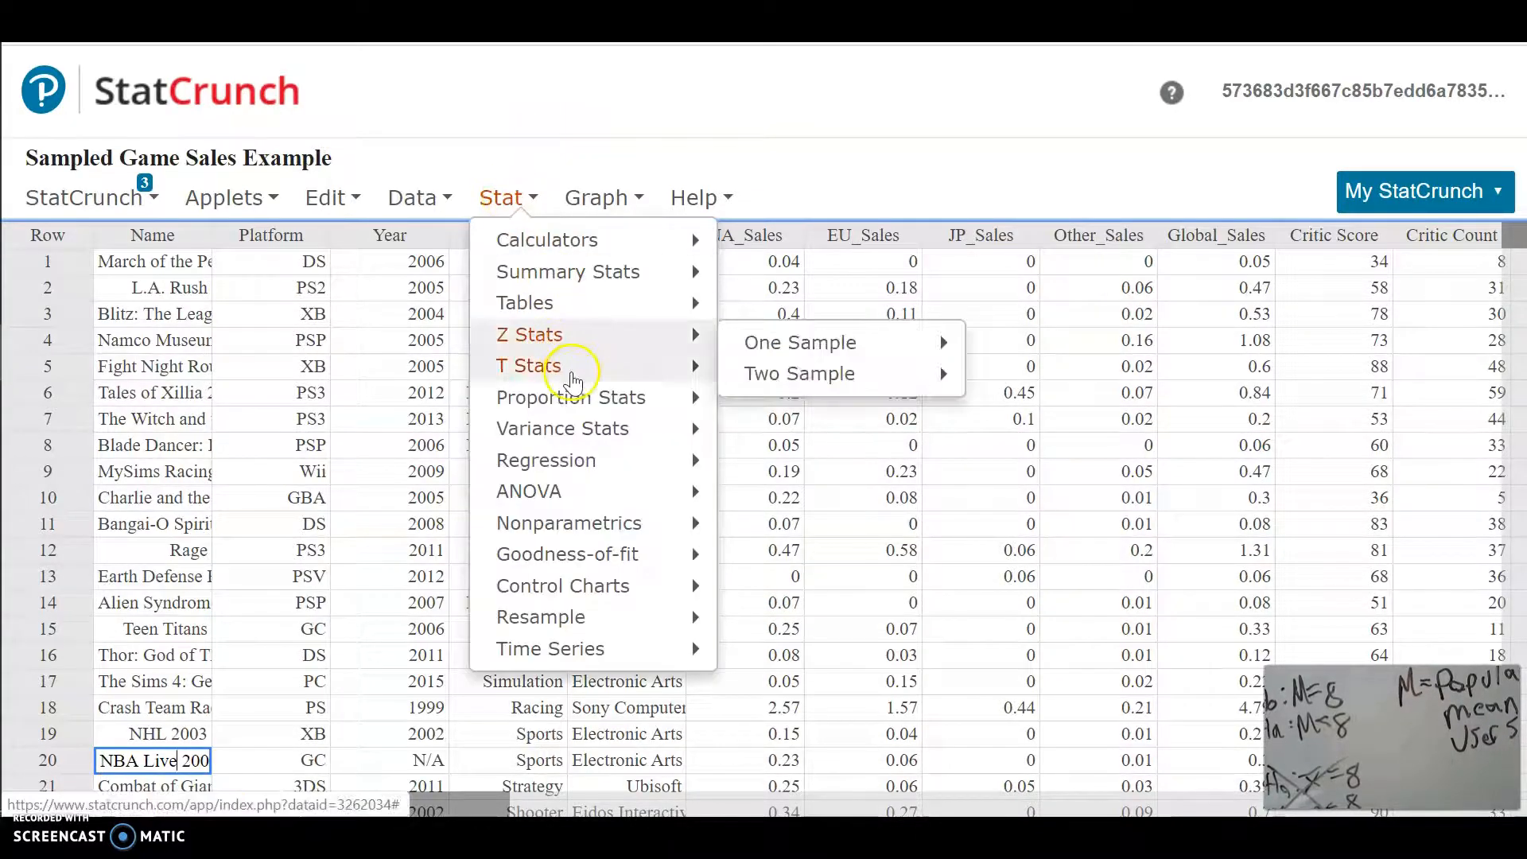
{"action": "left_click", "coordinate": [593, 382]}
{"action": "left_click", "coordinate": [795, 373]}
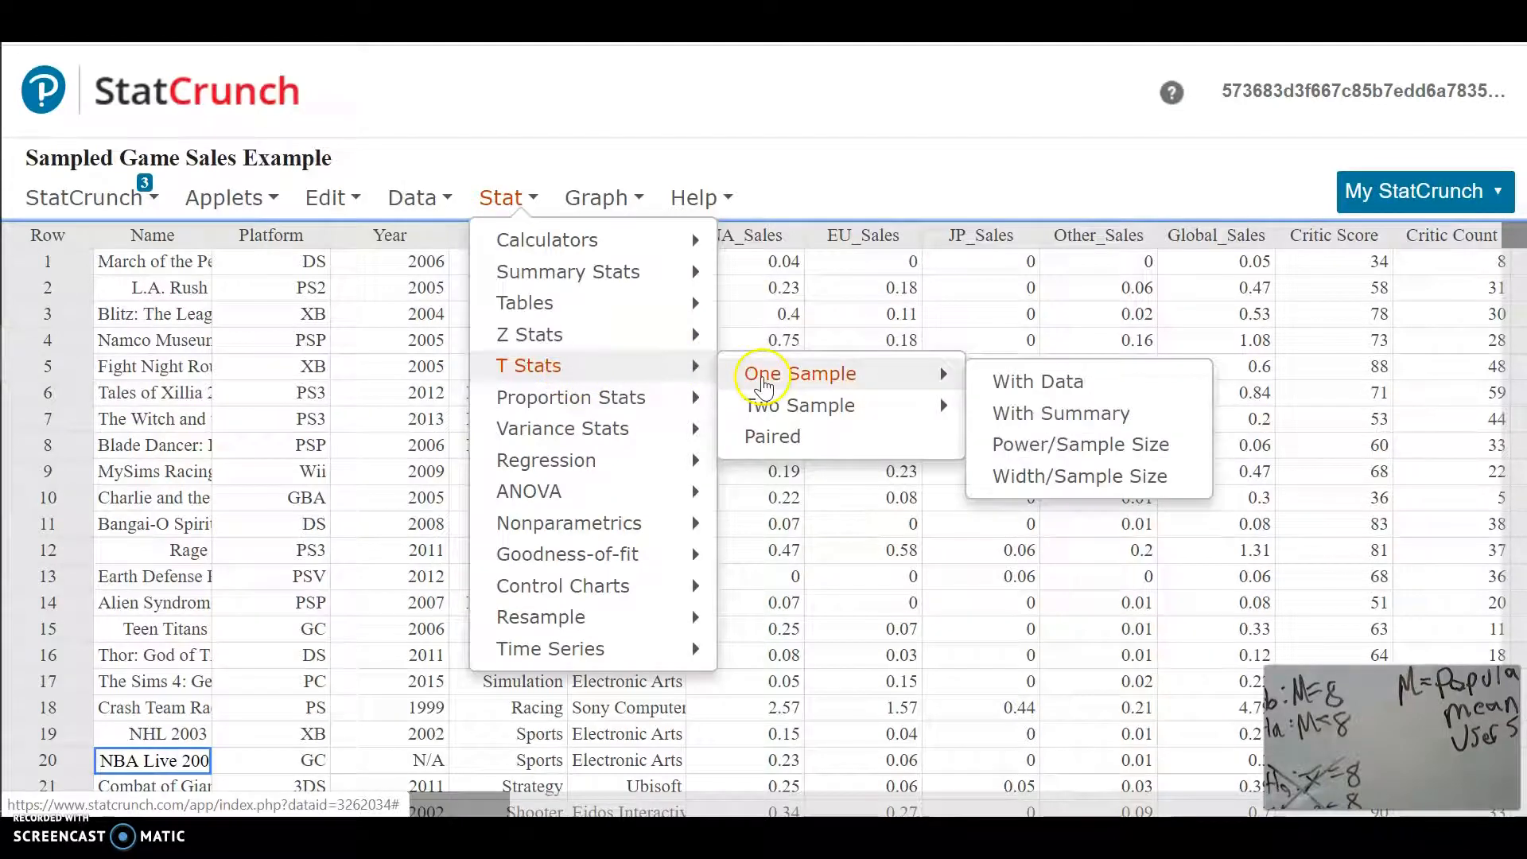
{"action": "left_click", "coordinate": [1081, 389]}
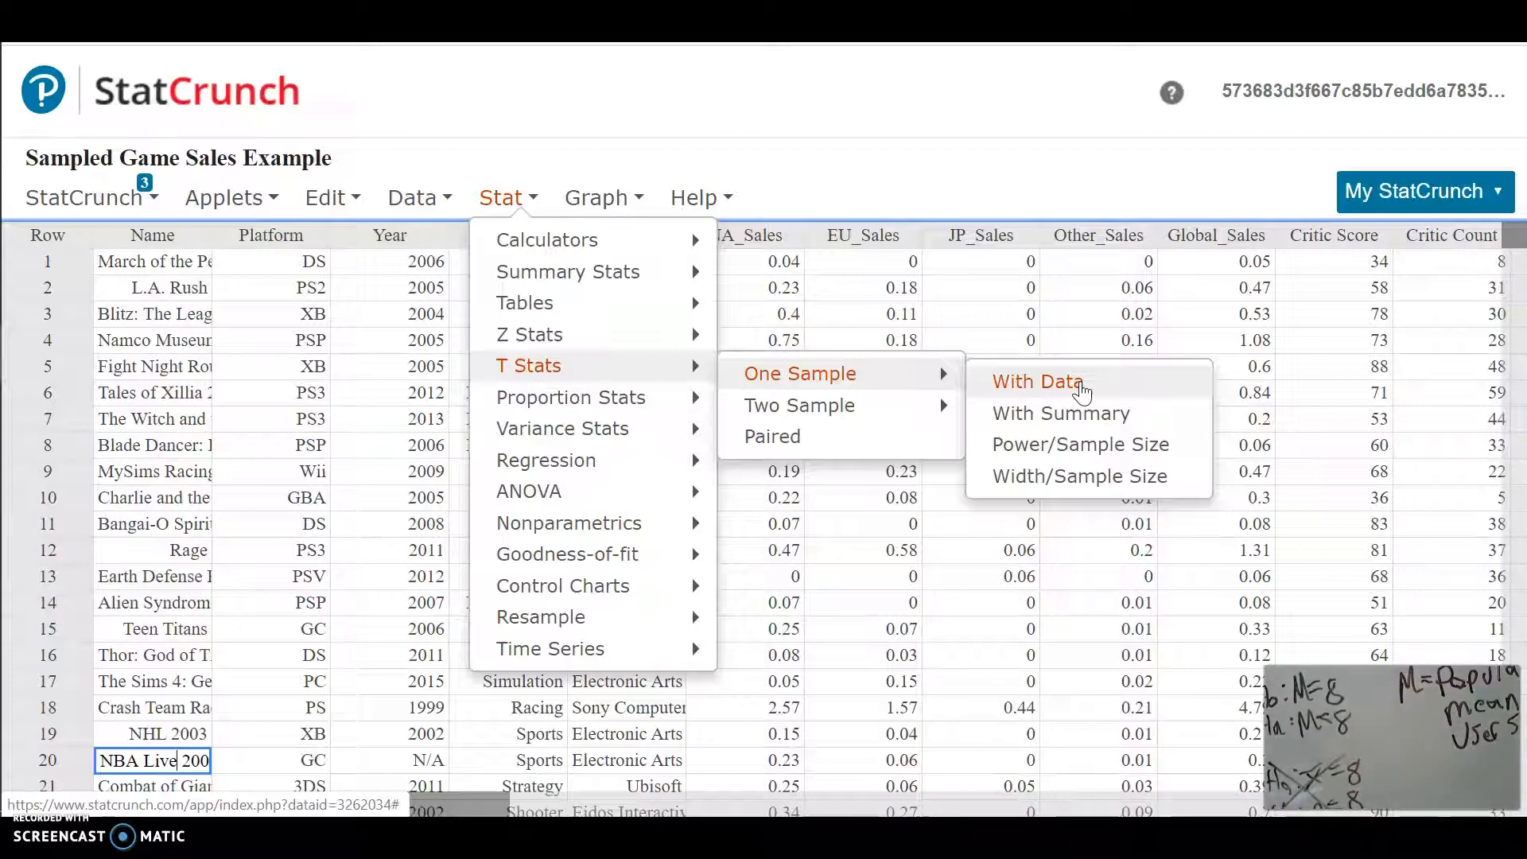
{"action": "left_click", "coordinate": [1080, 389]}
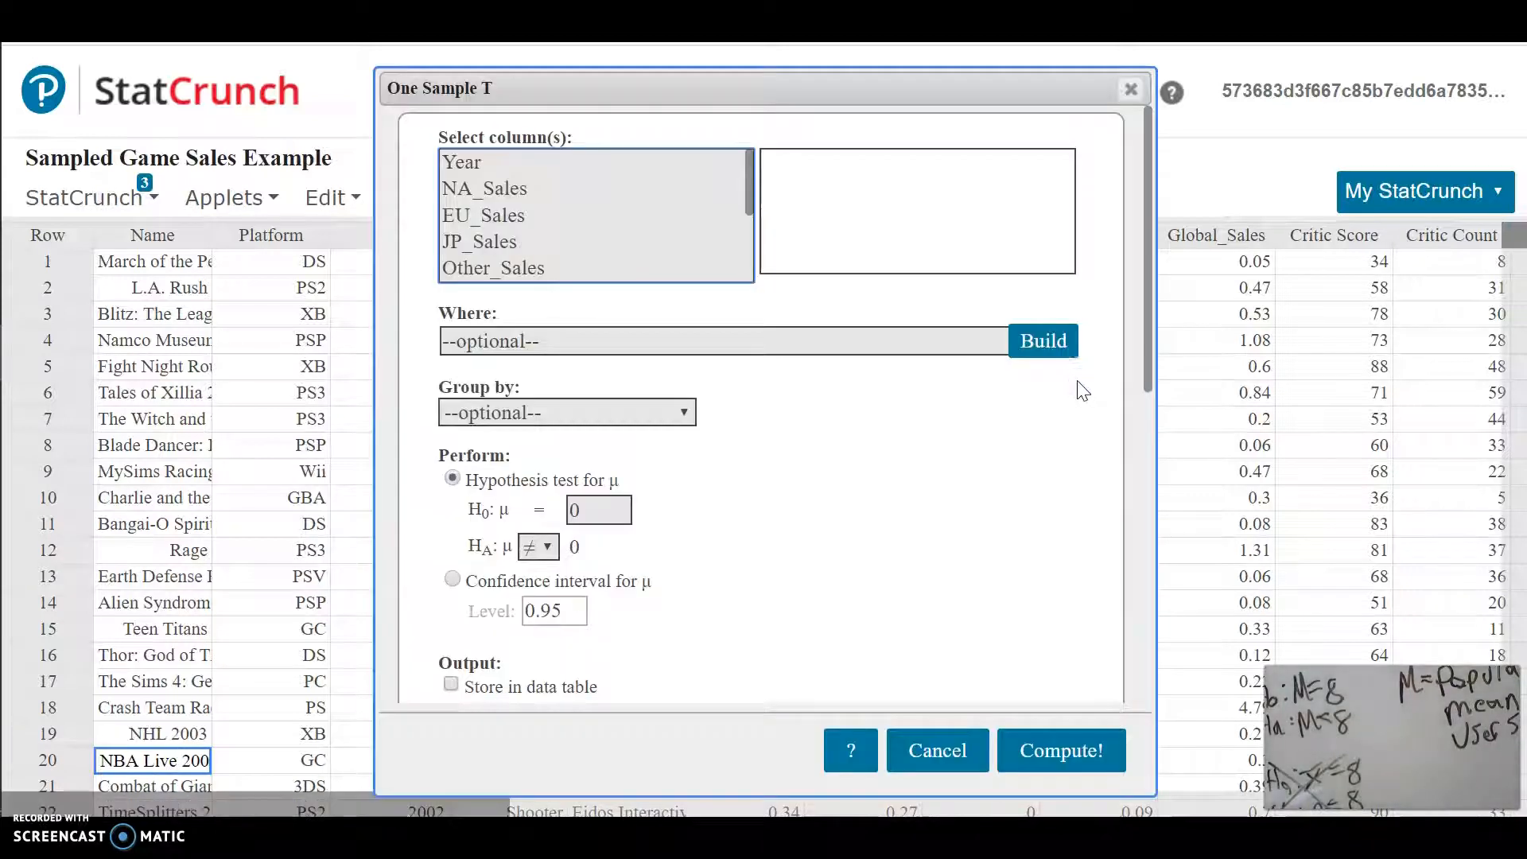
Step: Compute a one-sample T hypothesis test on User Score with H0: μ = 8 and HA: μ < 8
{"action": "scroll", "coordinate": [566, 239], "scroll_direction": "down", "scroll_amount": 3}
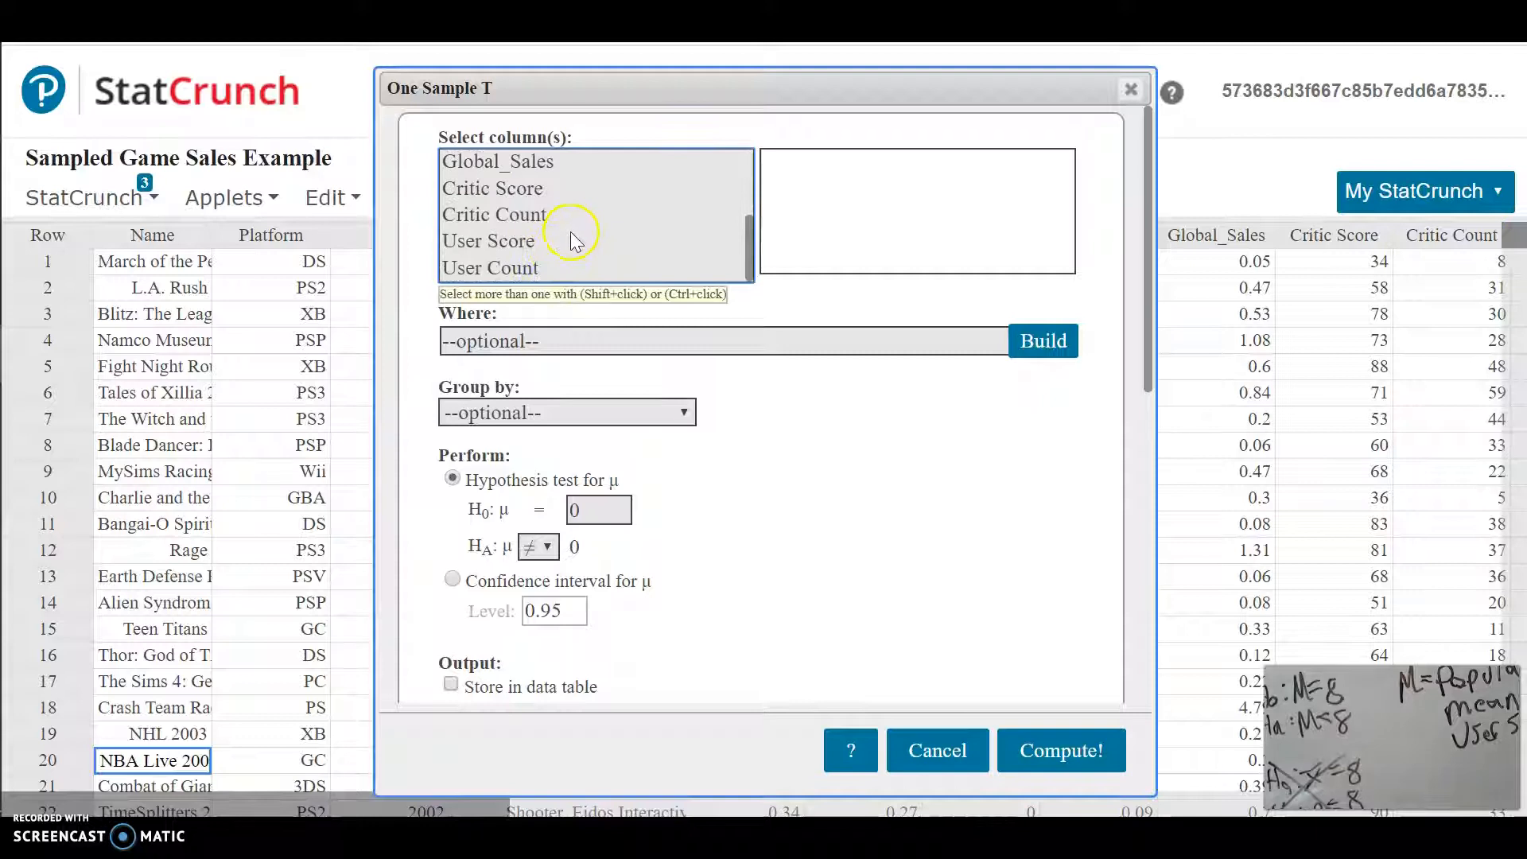
{"action": "left_click", "coordinate": [531, 241]}
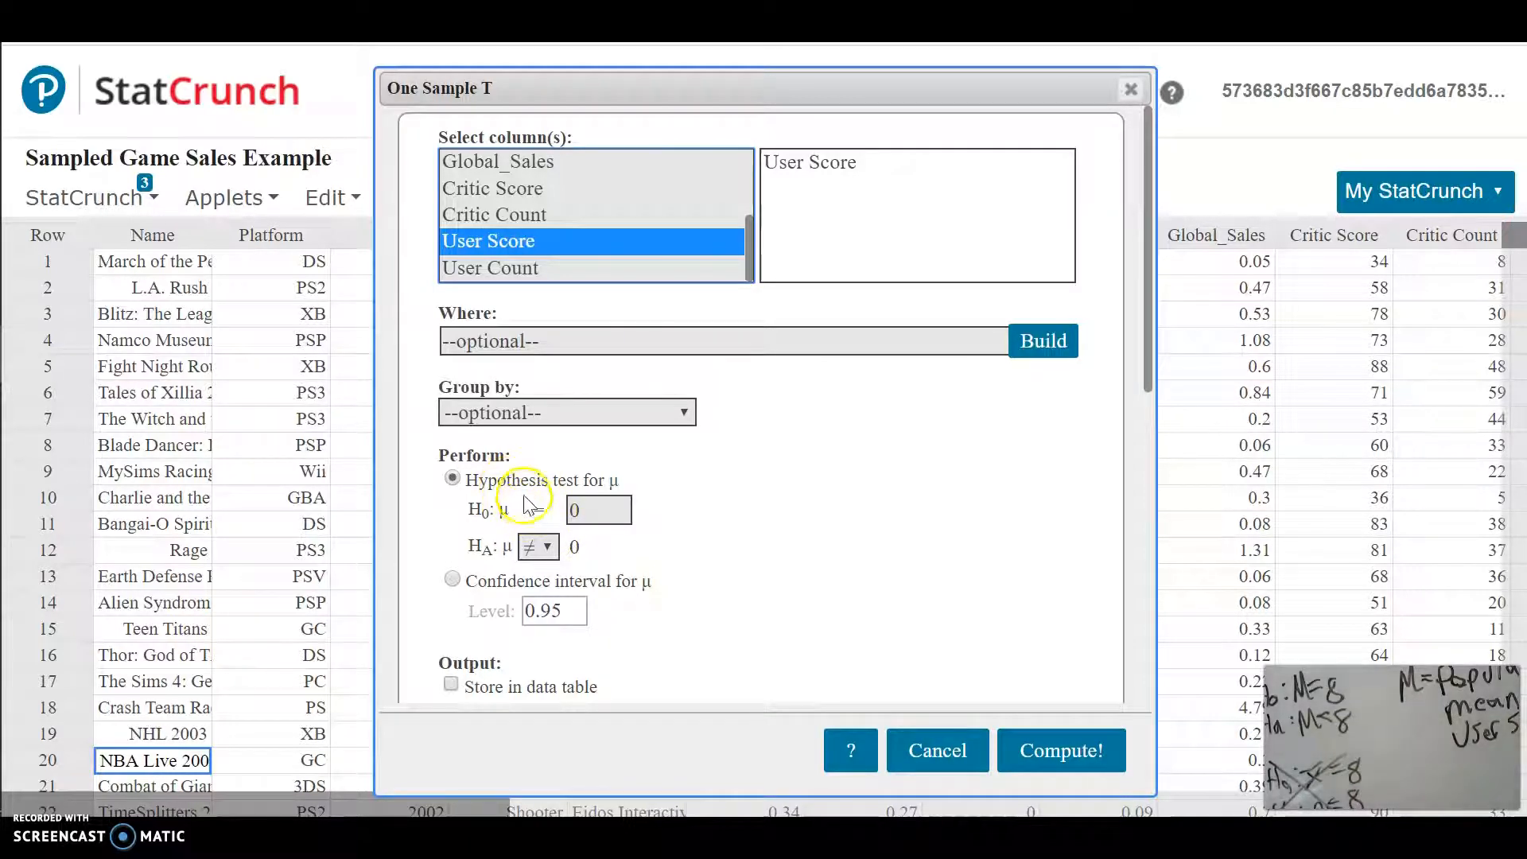
{"action": "double_click", "coordinate": [598, 513]}
{"action": "type", "text": "8"}
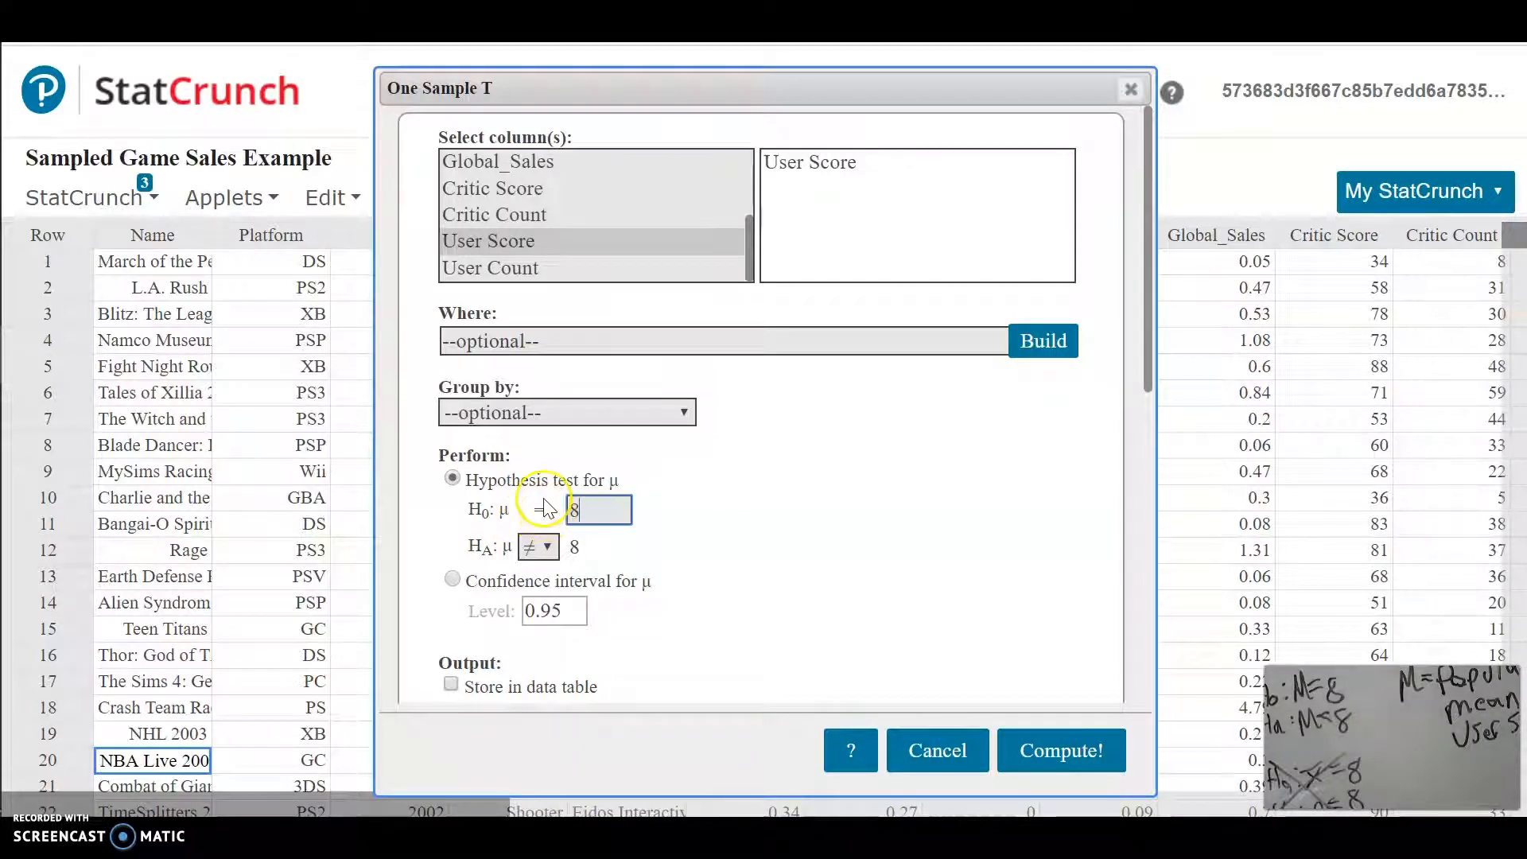
{"action": "left_click", "coordinate": [527, 549]}
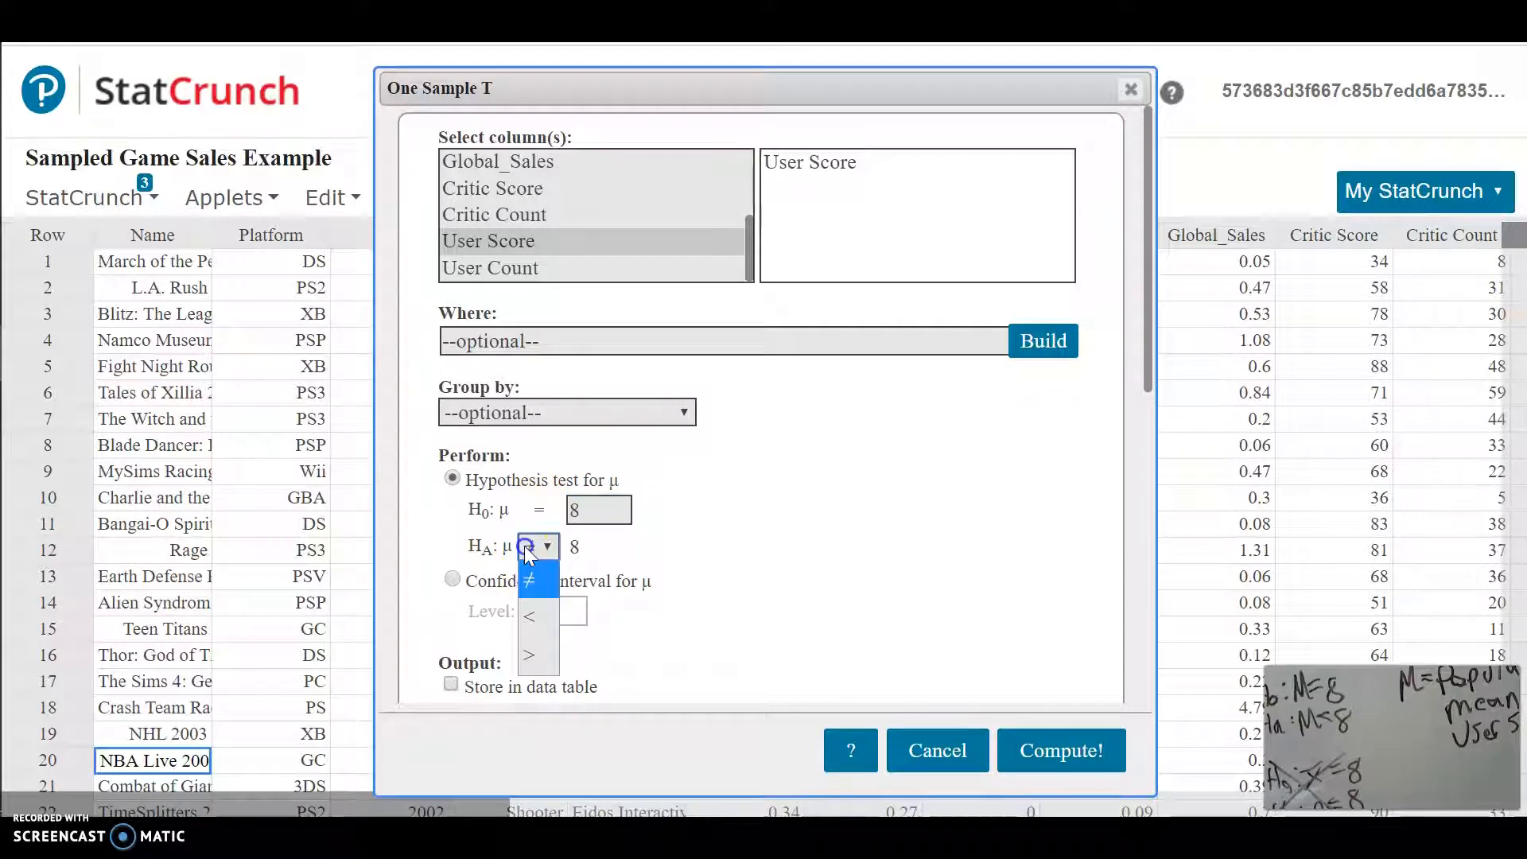
{"action": "left_click", "coordinate": [545, 619]}
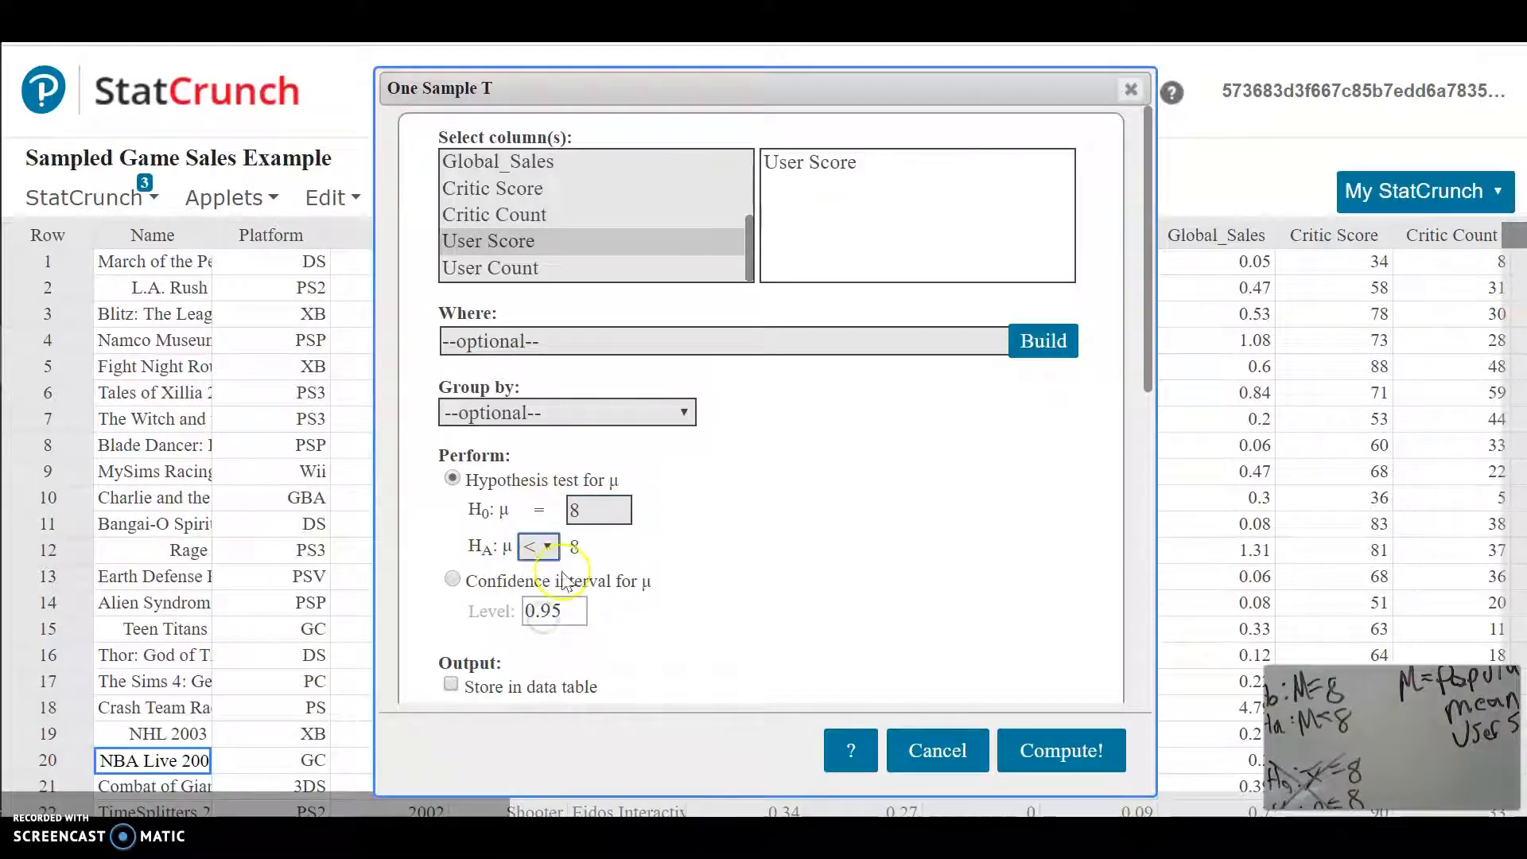
{"action": "left_click", "coordinate": [1069, 754]}
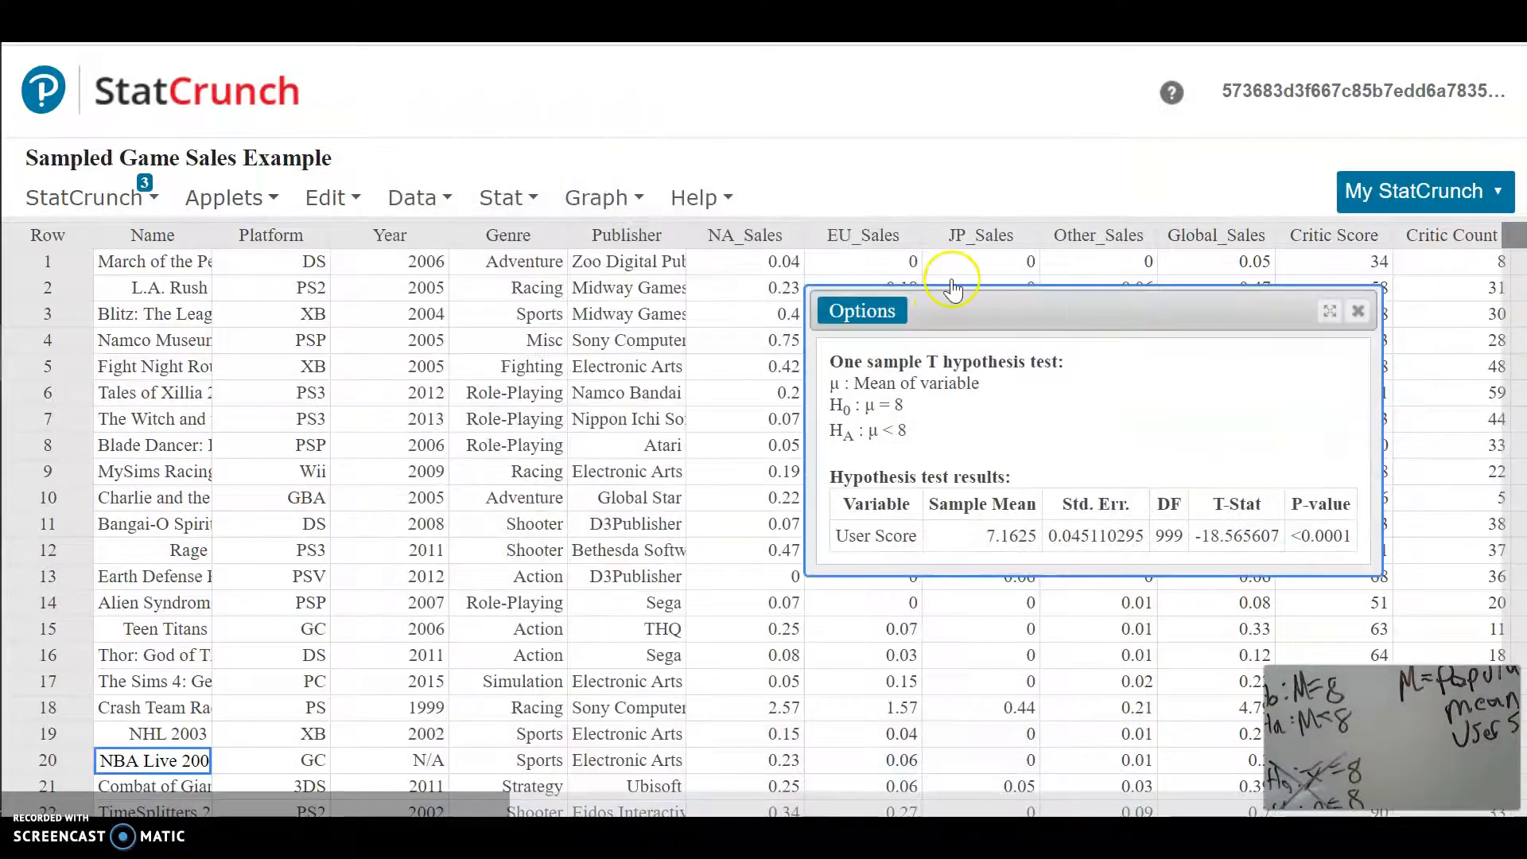
Step: Reposition the T test results window over the data table and examine the test statistic and P-value for User Score
{"action": "left_click_drag", "start_coordinate": [998, 320], "coordinate": [854, 287]}
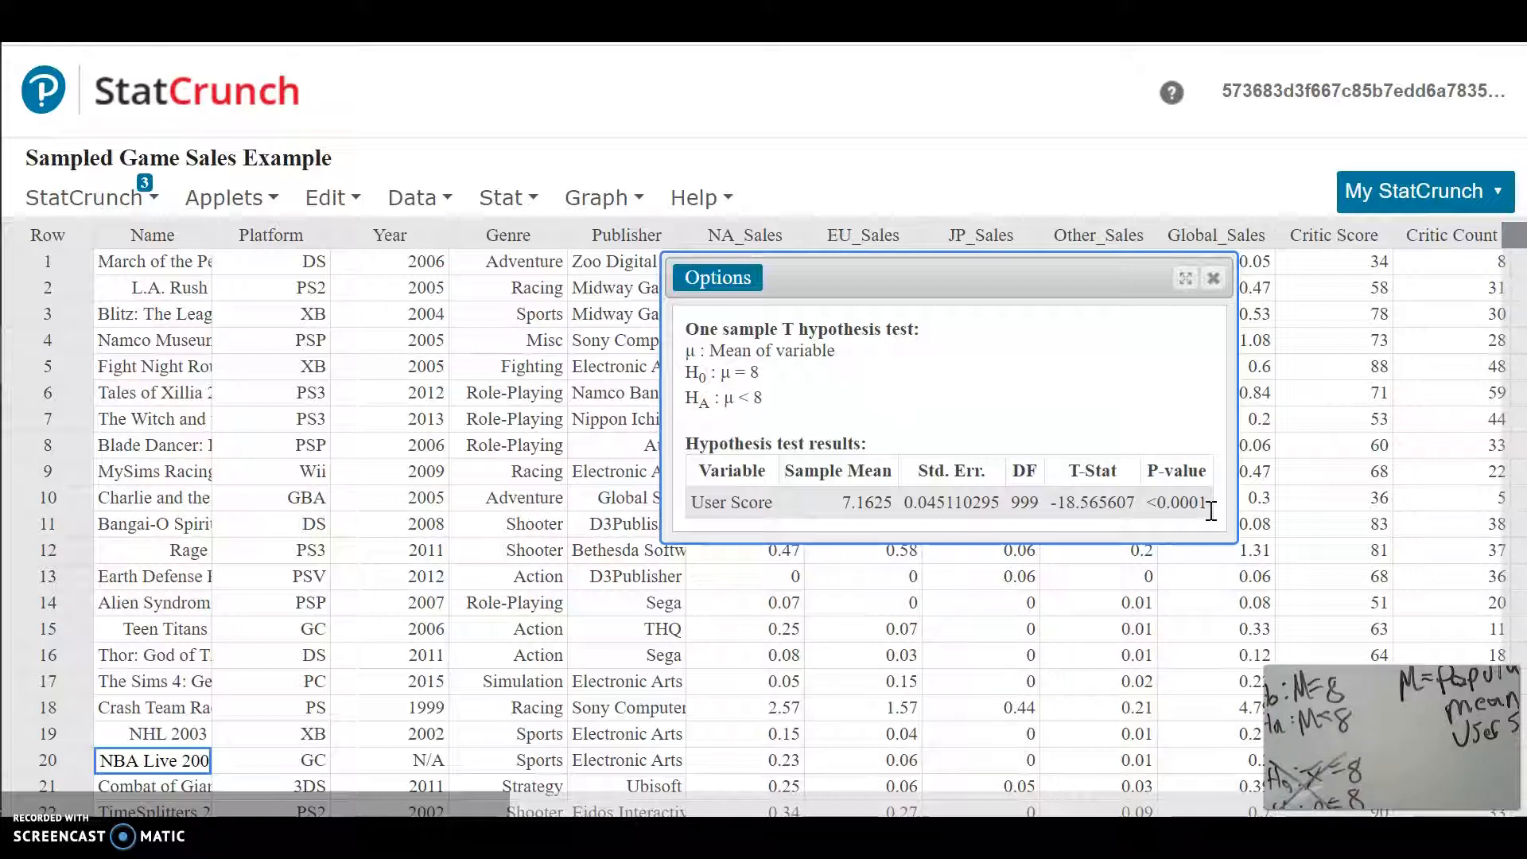
{"action": "left_click", "coordinate": [1196, 512]}
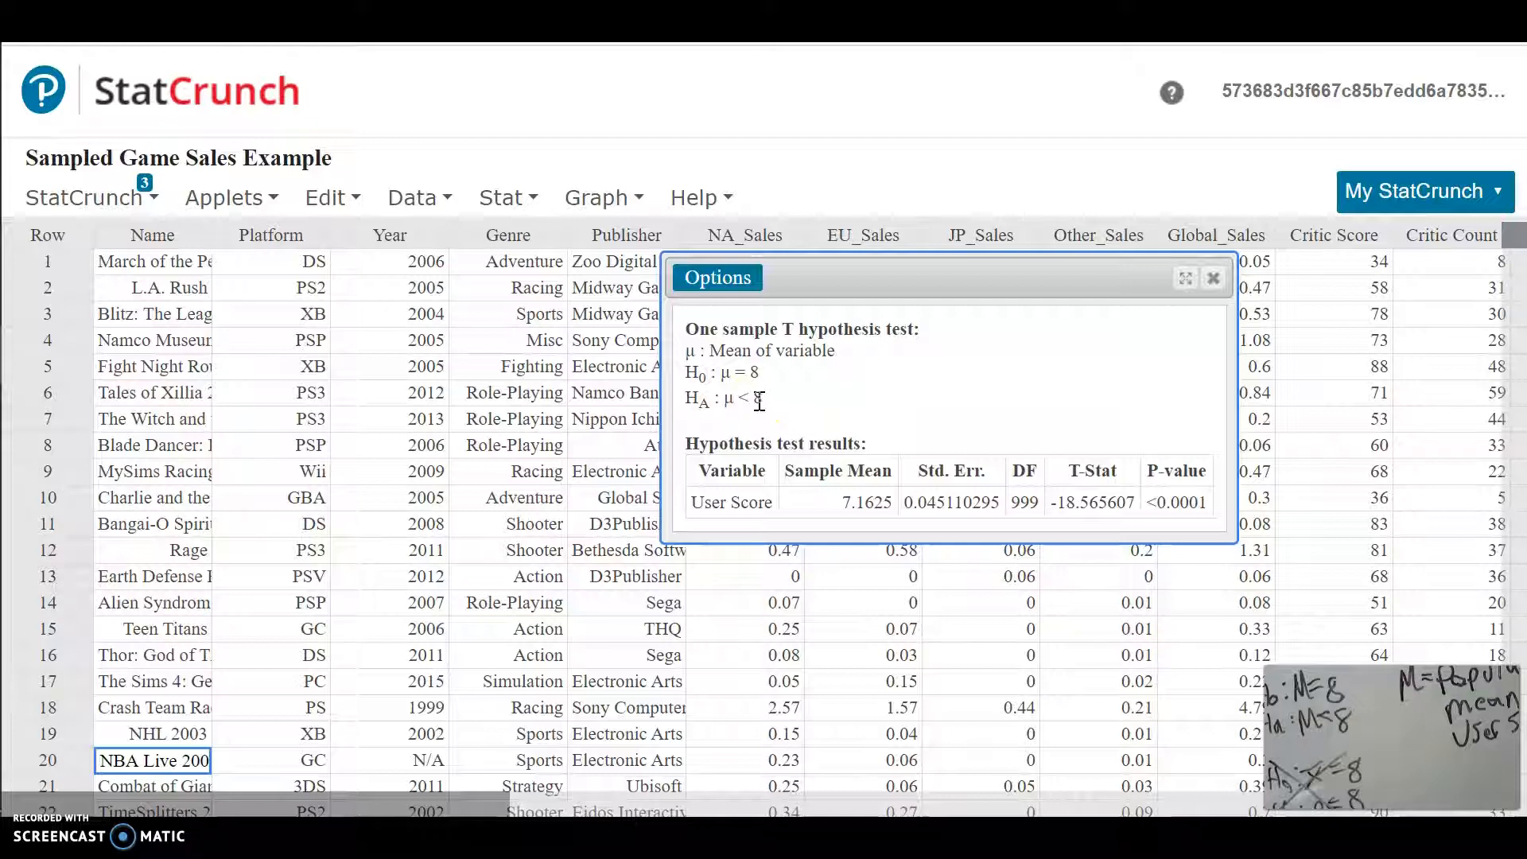
Step: Switch to the Google Slides deck and find the slides on P-values and writing the conclusion
{"action": "key", "text": "alt+Tab"}
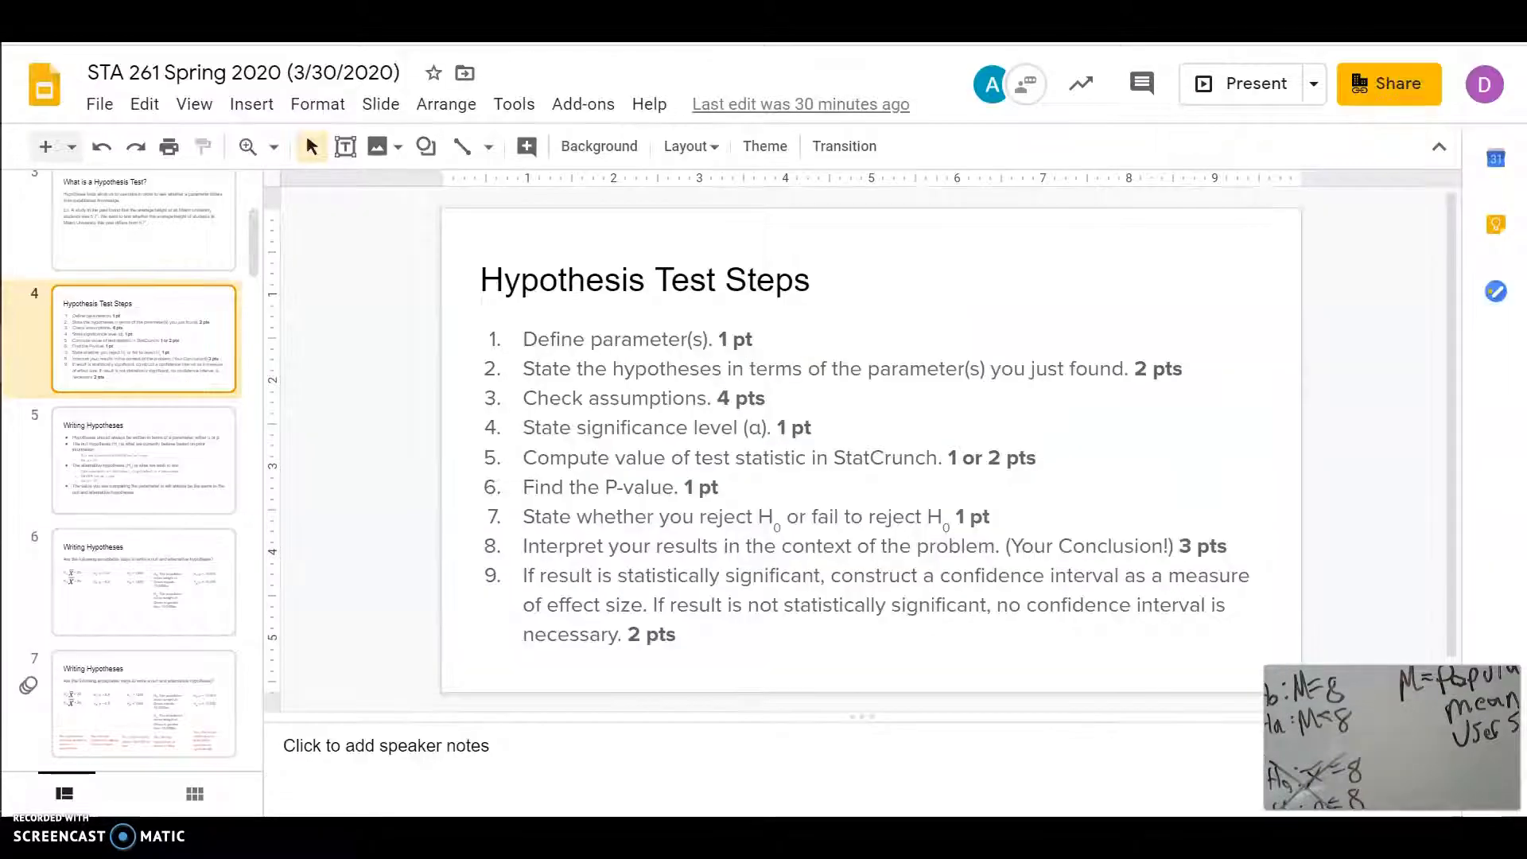
{"action": "scroll", "coordinate": [160, 518], "scroll_direction": "down", "scroll_amount": 9}
{"action": "scroll", "coordinate": [159, 518], "scroll_direction": "down", "scroll_amount": 6}
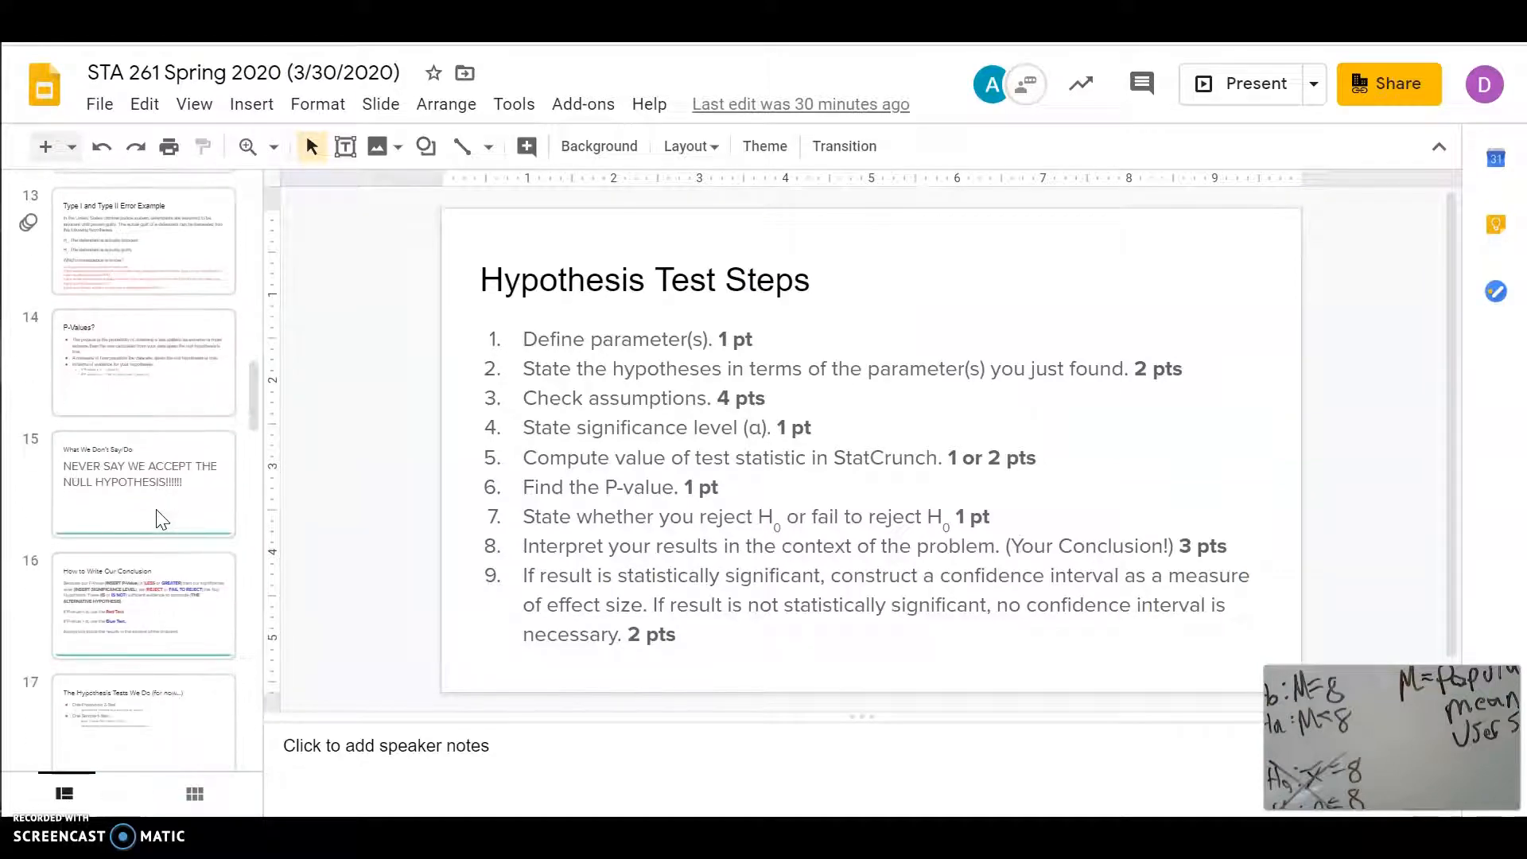